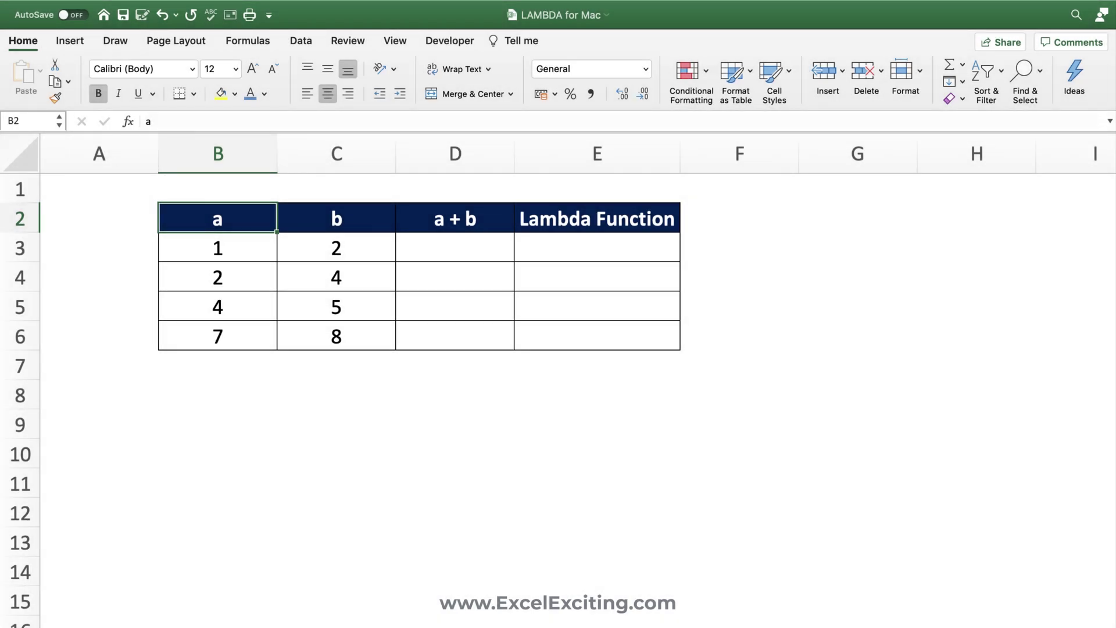
Open the Visual Basic editor, review the SpellNumber function code from its beginning, and return to the worksheet.
{"action": "left_click", "coordinate": [596, 247]}
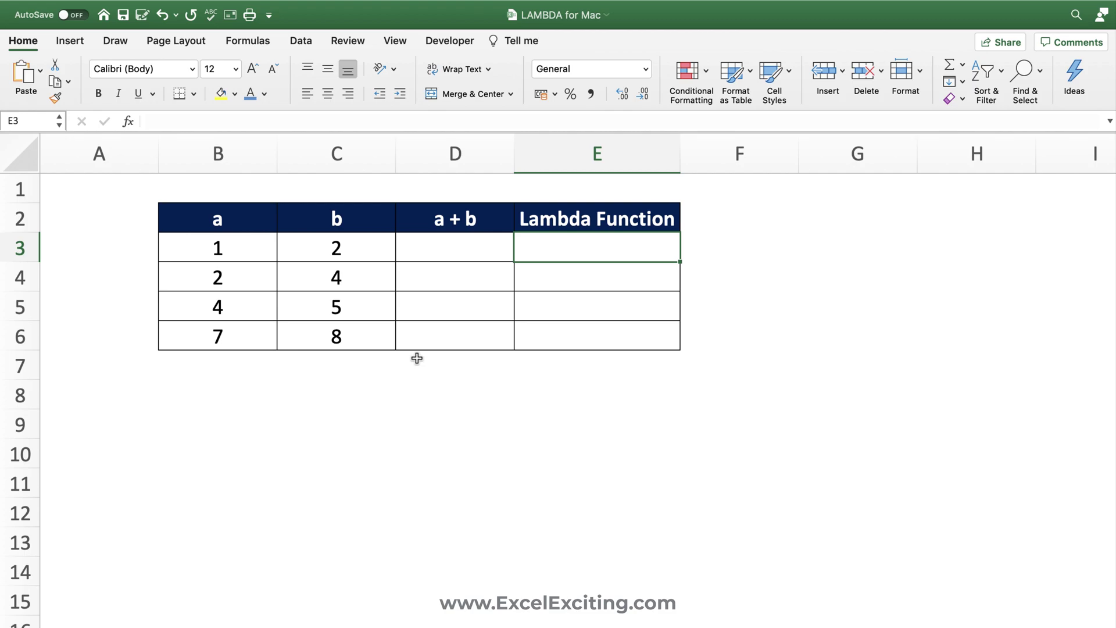
{"action": "left_click", "coordinate": [455, 40]}
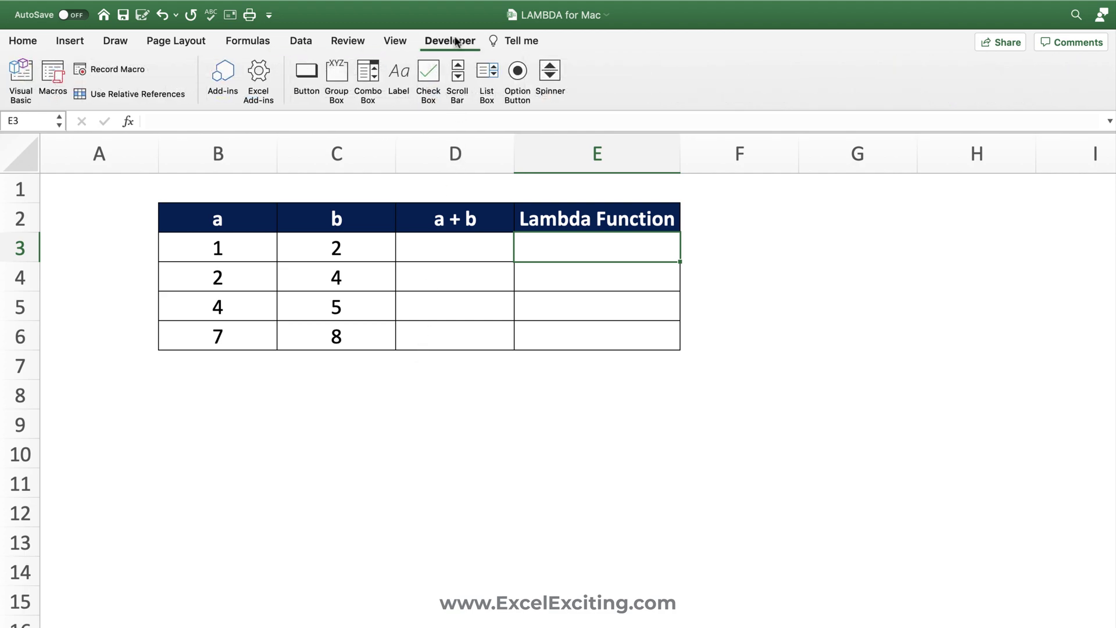
{"action": "left_click", "coordinate": [21, 79]}
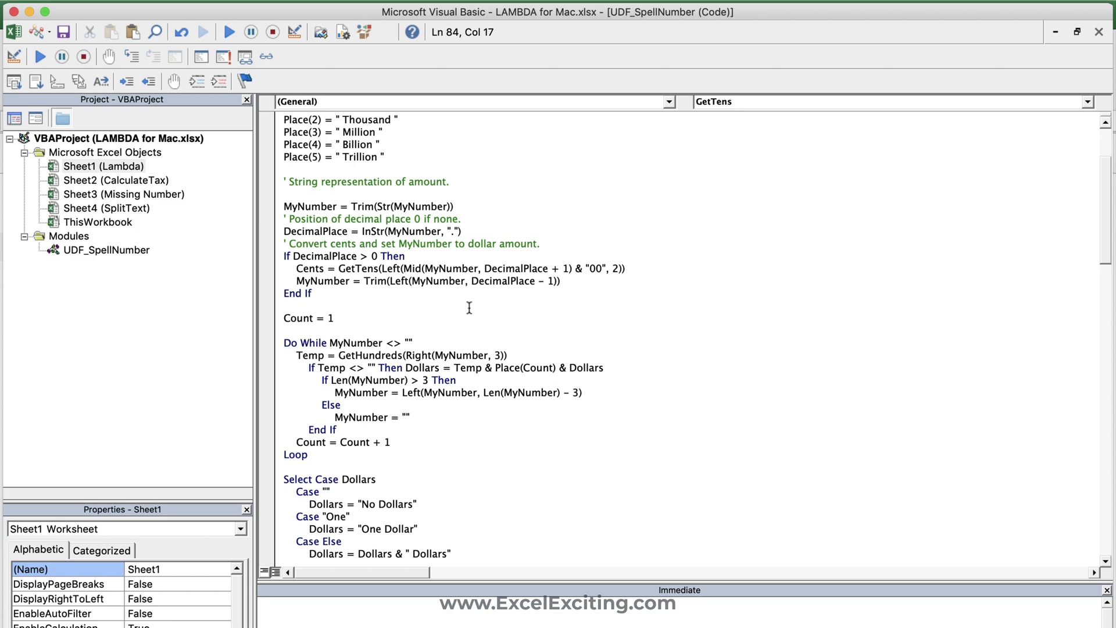
{"action": "scroll", "coordinate": [469, 307], "scroll_direction": "up", "scroll_amount": 3}
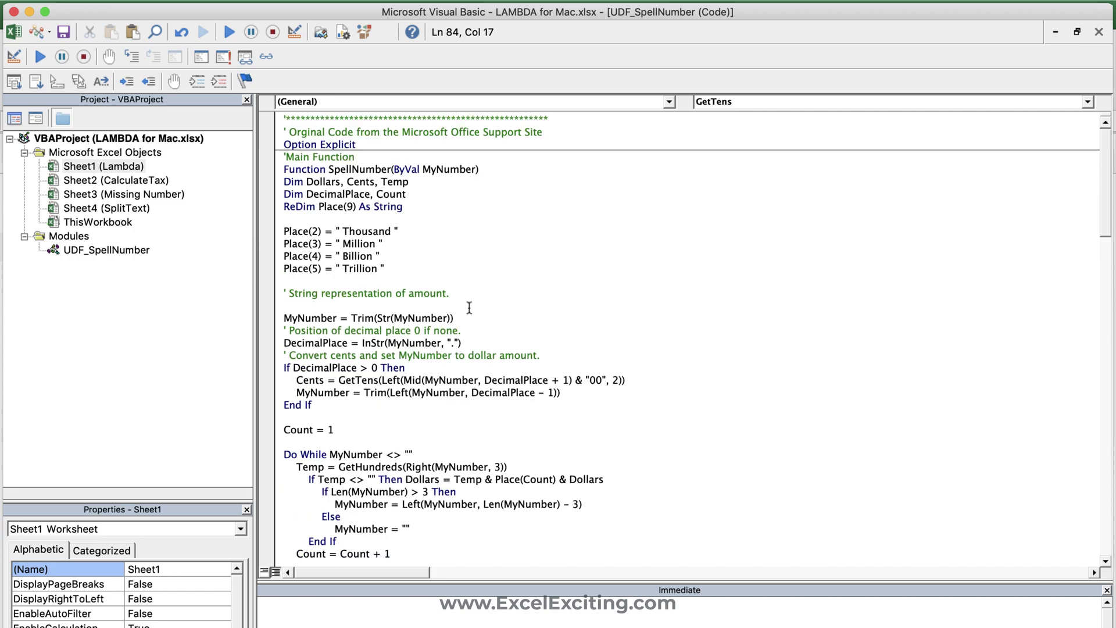
{"action": "left_click", "coordinate": [13, 12]}
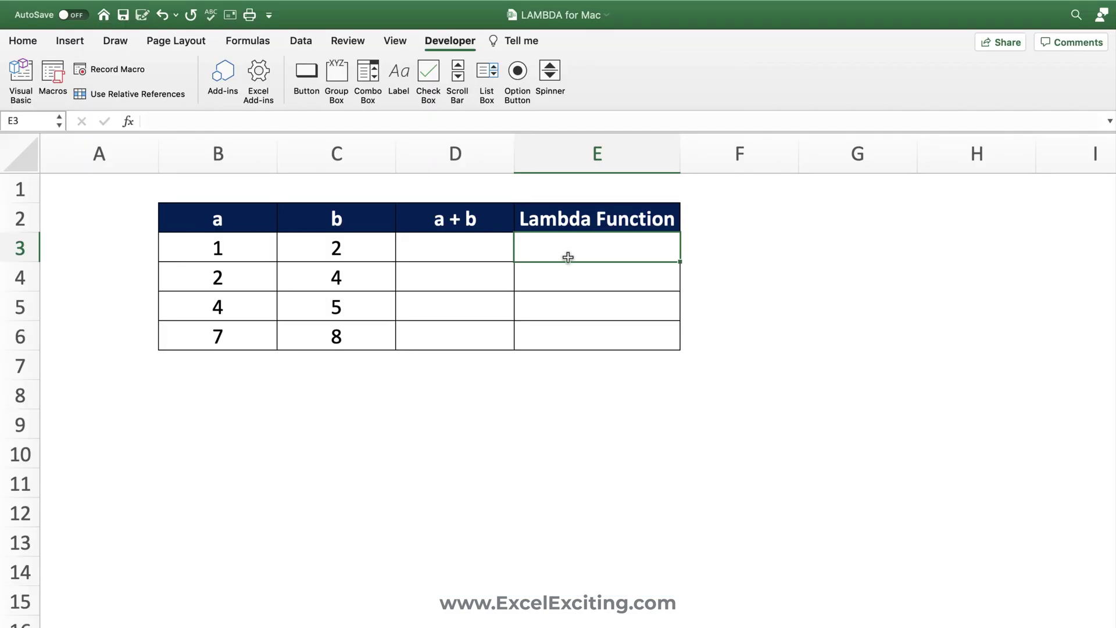
Try the custom function =SpellNumber(B3) in cell E3 and undo the entry.
{"action": "type", "text": "=spe"}
{"action": "key", "text": "Tab"}
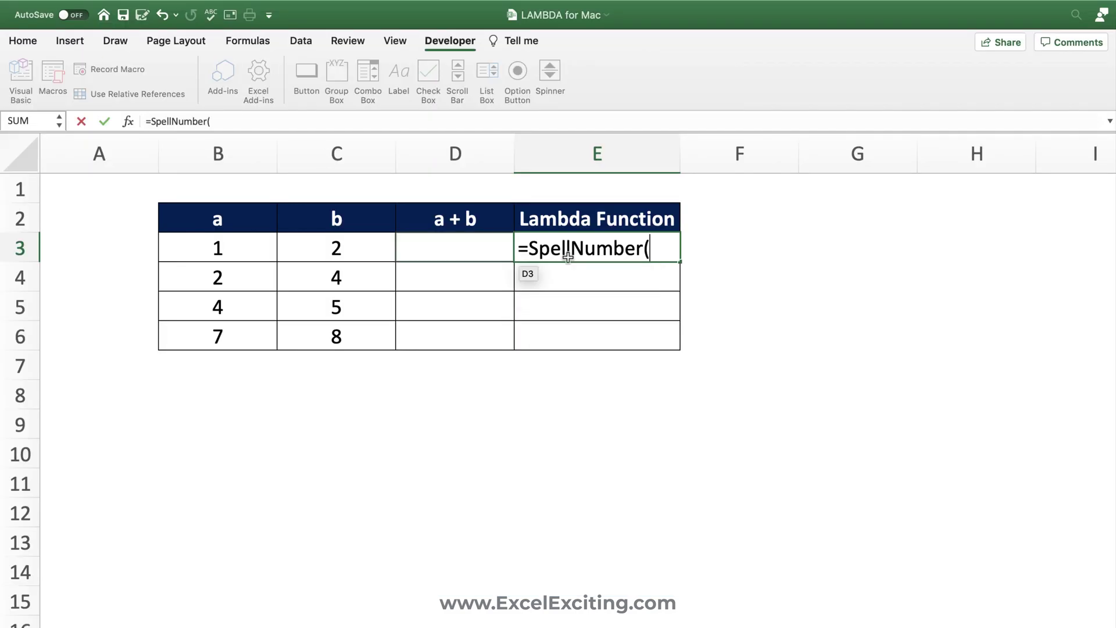
{"action": "left_click", "coordinate": [219, 251]}
{"action": "key", "text": "Return"}
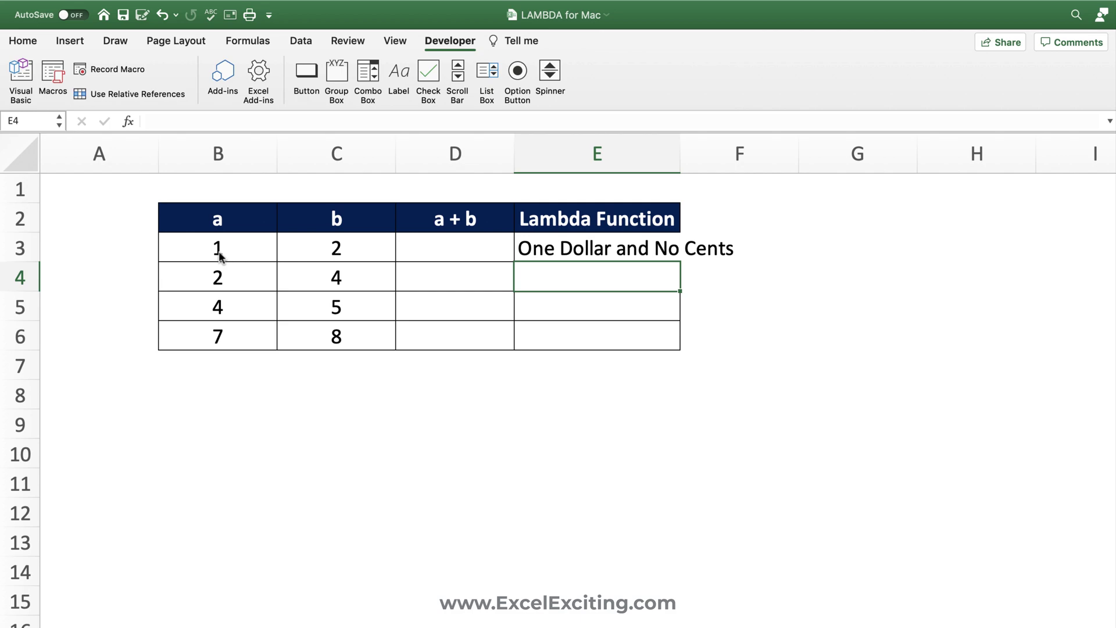
{"action": "key", "text": "super+z"}
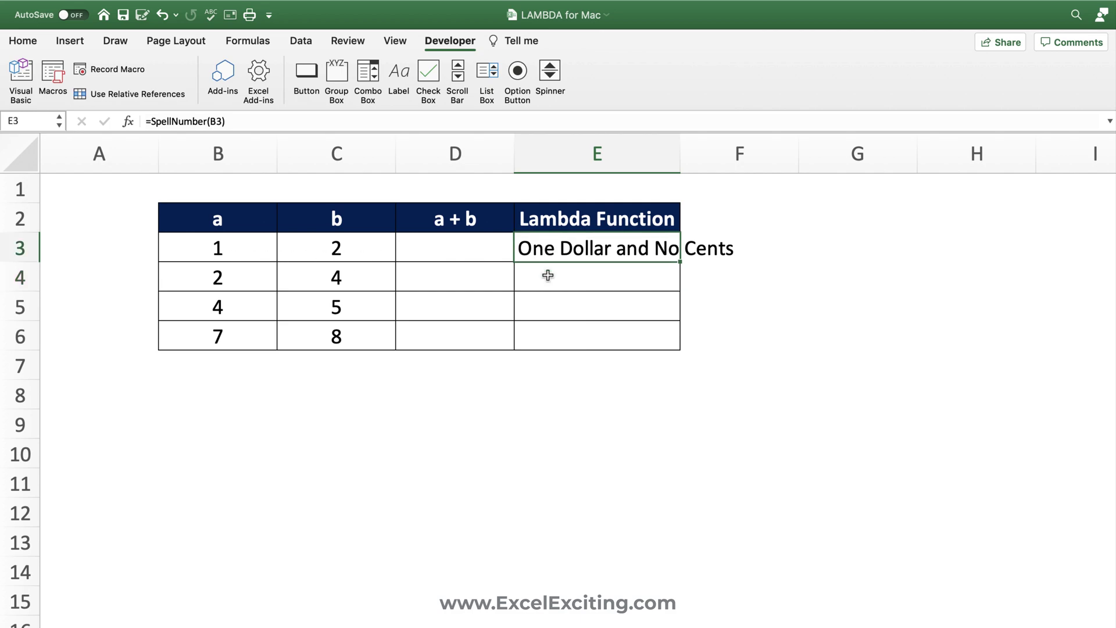
{"action": "left_click", "coordinate": [548, 274]}
{"action": "left_click", "coordinate": [468, 248]}
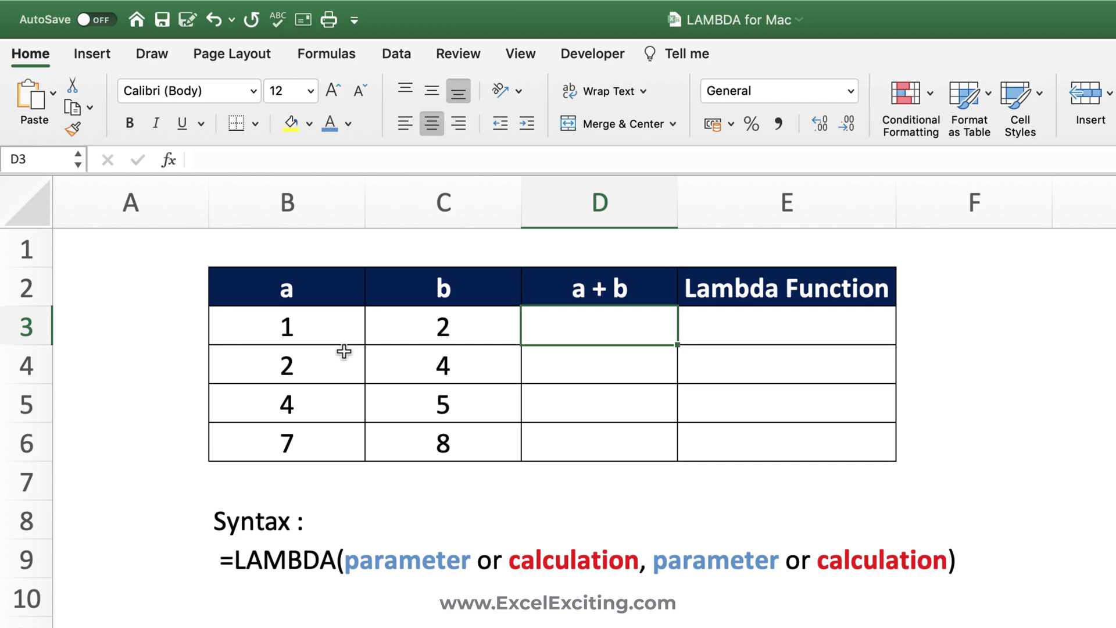
{"action": "key", "text": "Up"}
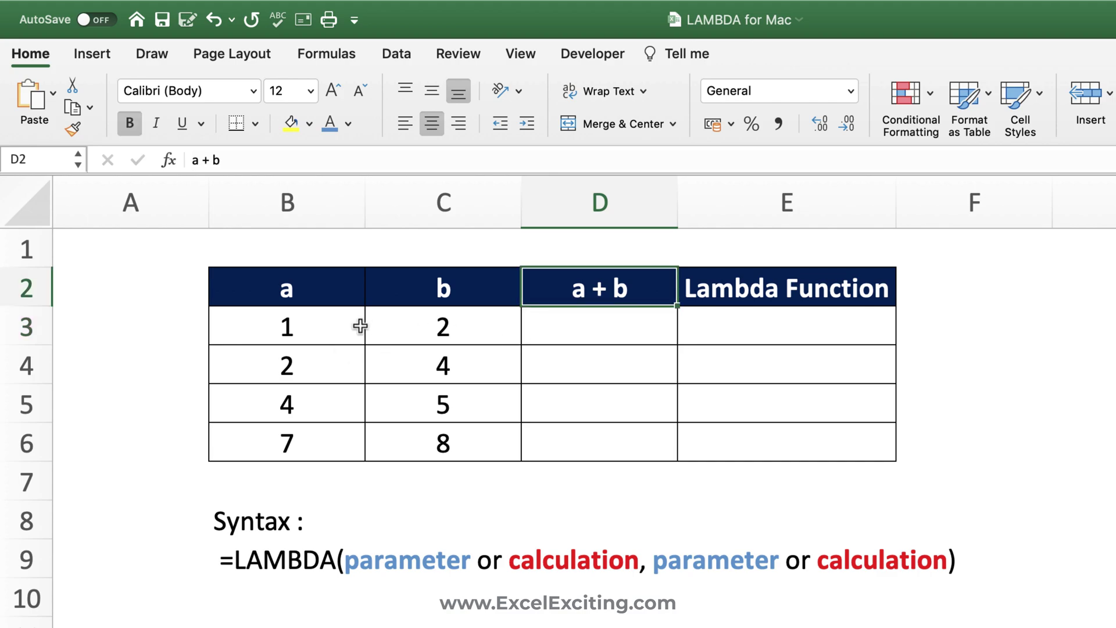
{"action": "left_click_drag", "start_coordinate": [310, 301], "coordinate": [306, 448]}
{"action": "left_click_drag", "start_coordinate": [455, 289], "coordinate": [505, 442]}
Enter =B3+C3 in cell D3 and fill the formula down to D6.
{"action": "left_click", "coordinate": [626, 321]}
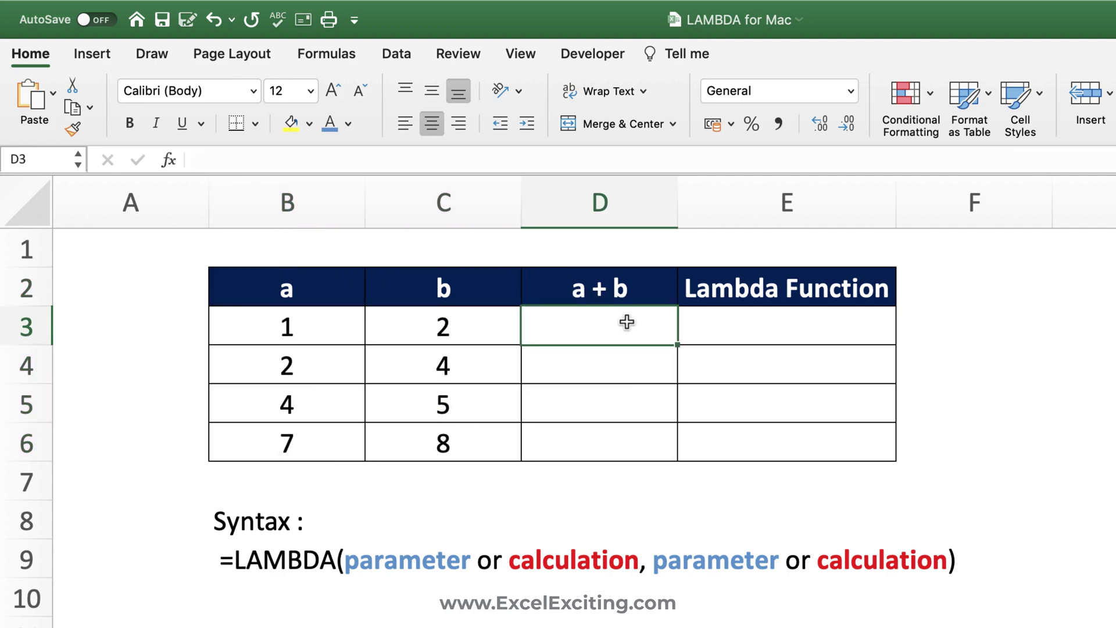
{"action": "type", "text": "="}
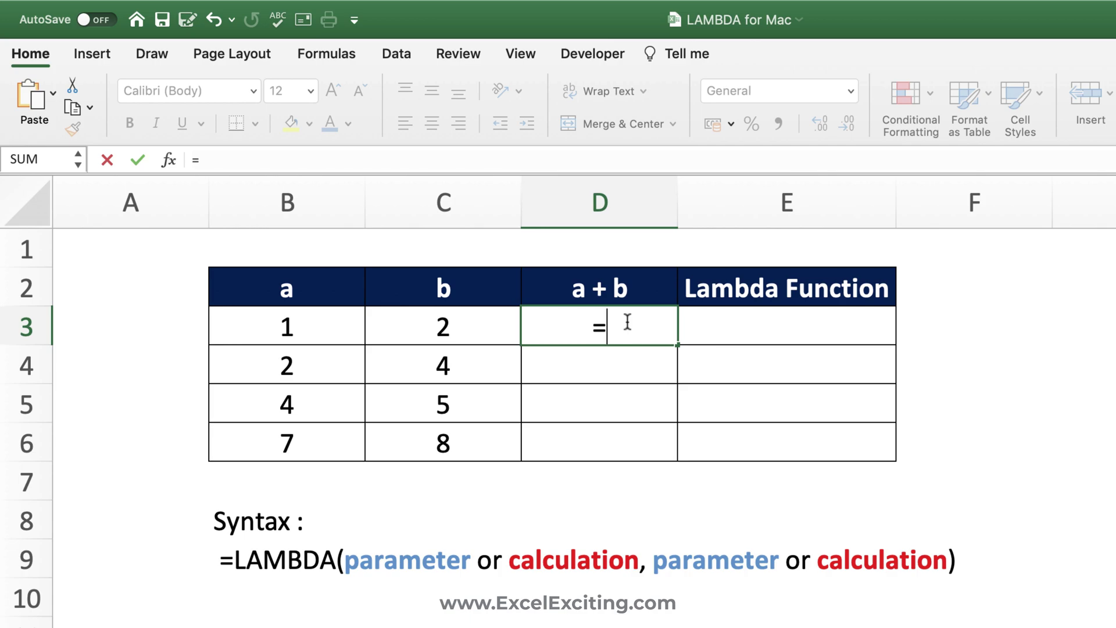
{"action": "left_click", "coordinate": [310, 326]}
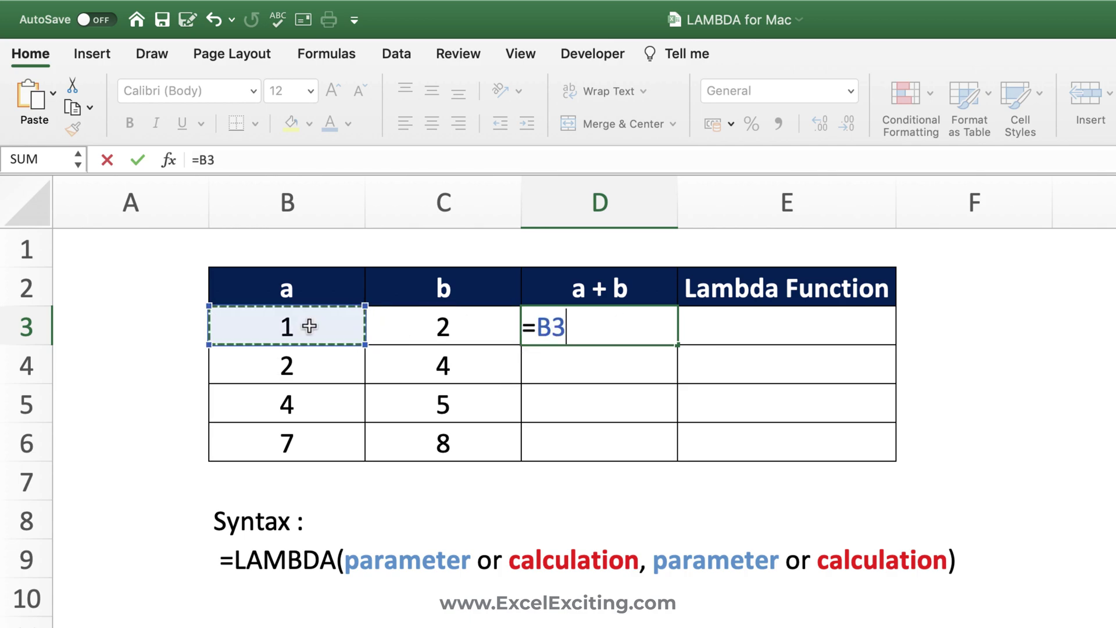
{"action": "type", "text": "+"}
{"action": "left_click", "coordinate": [470, 324]}
{"action": "key", "text": "Return"}
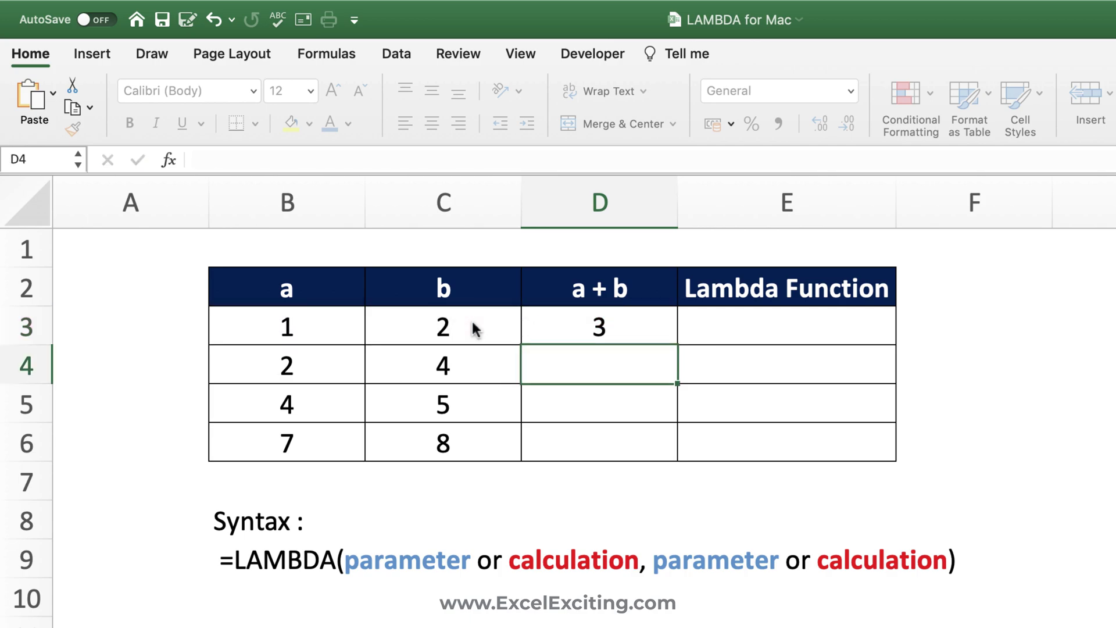
{"action": "left_click", "coordinate": [640, 339]}
{"action": "double_click", "coordinate": [676, 345]}
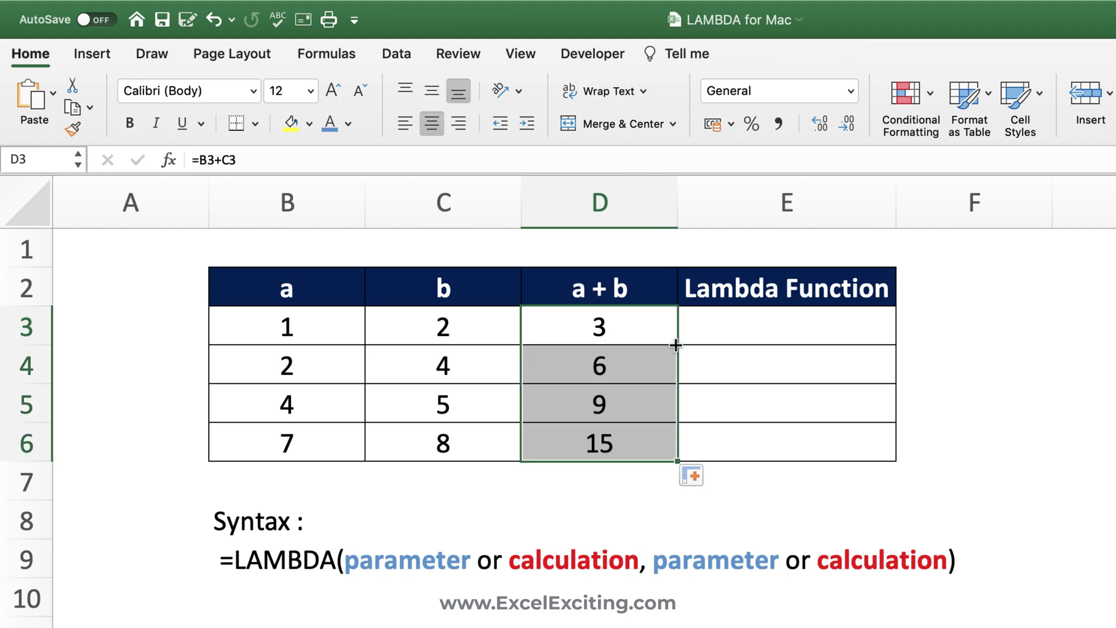
{"action": "double_click", "coordinate": [635, 329]}
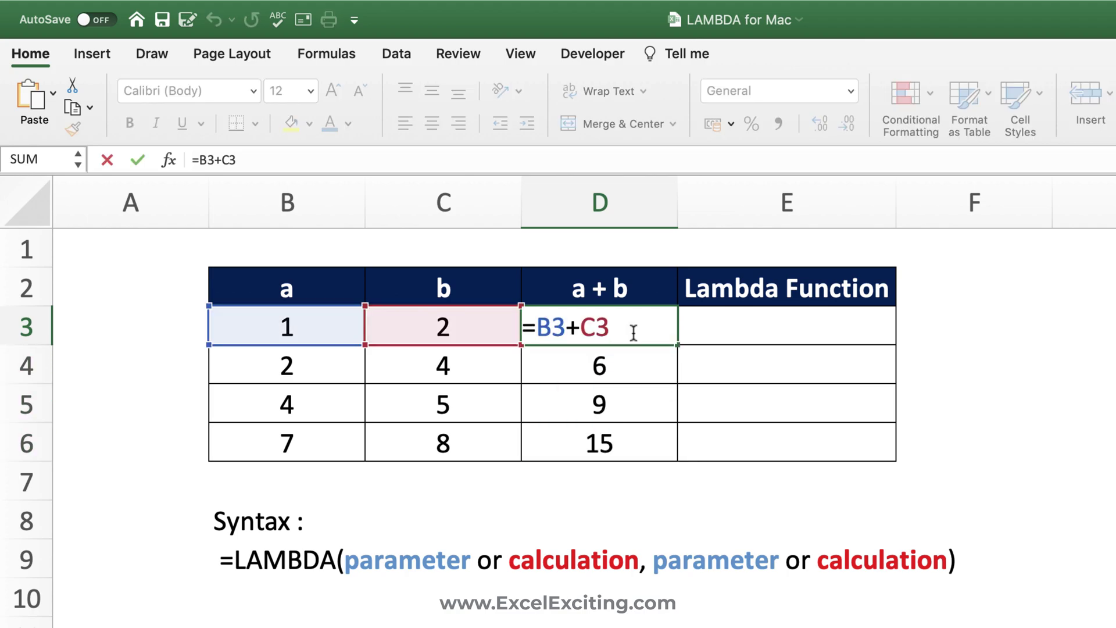
{"action": "key", "text": "Escape"}
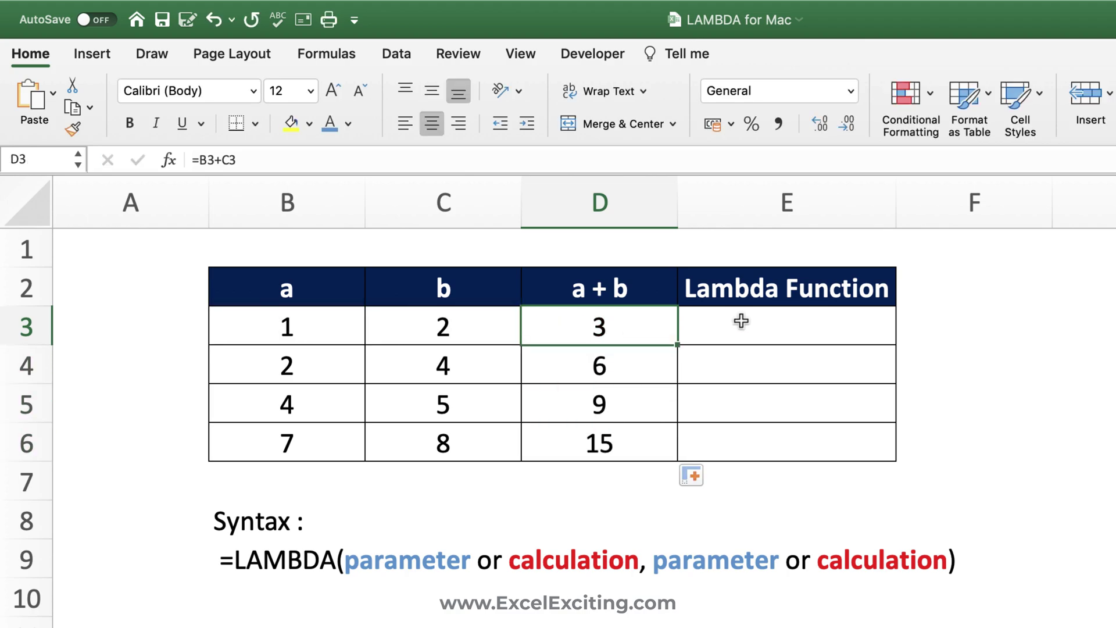
{"action": "left_click", "coordinate": [741, 321]}
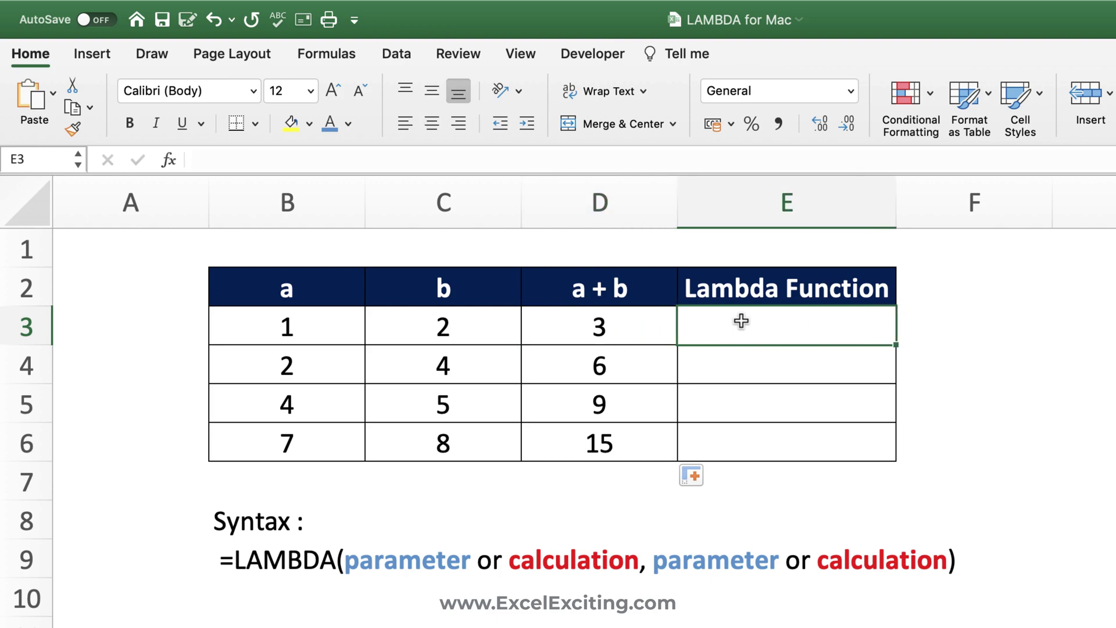
{"action": "type", "text": "=lam"}
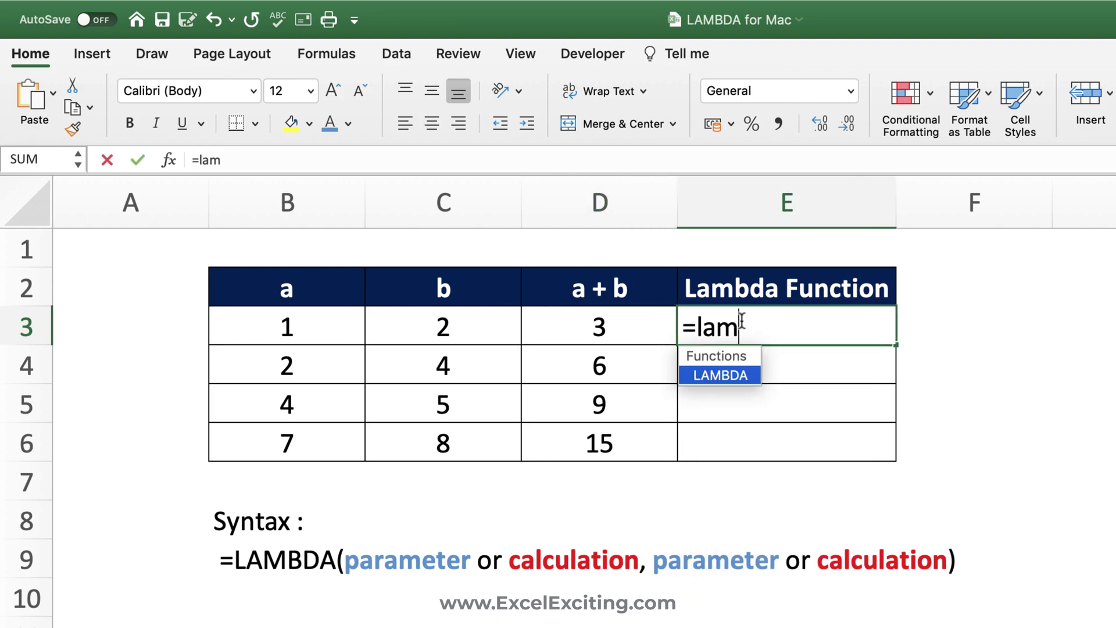
{"action": "key", "text": "Tab"}
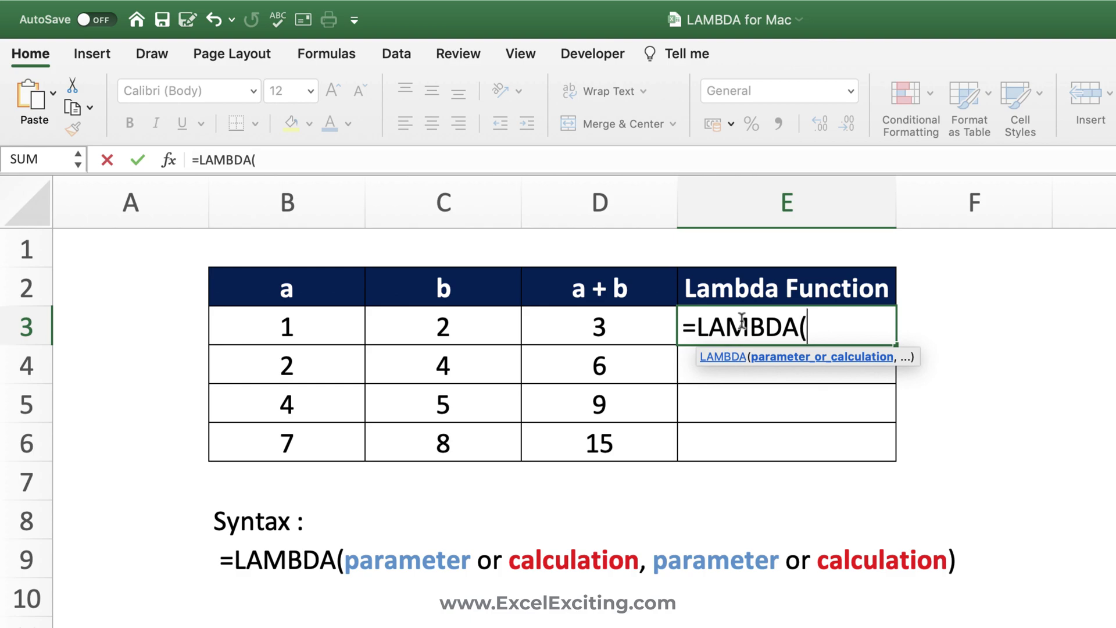
{"action": "key", "text": "Escape"}
Copy the formula text =B3+C3 from cell D3 into cell E3, keeping the same cell references.
{"action": "double_click", "coordinate": [613, 332]}
{"action": "left_click_drag", "start_coordinate": [630, 329], "coordinate": [525, 329]}
{"action": "key", "text": "super+c"}
{"action": "key", "text": "Escape"}
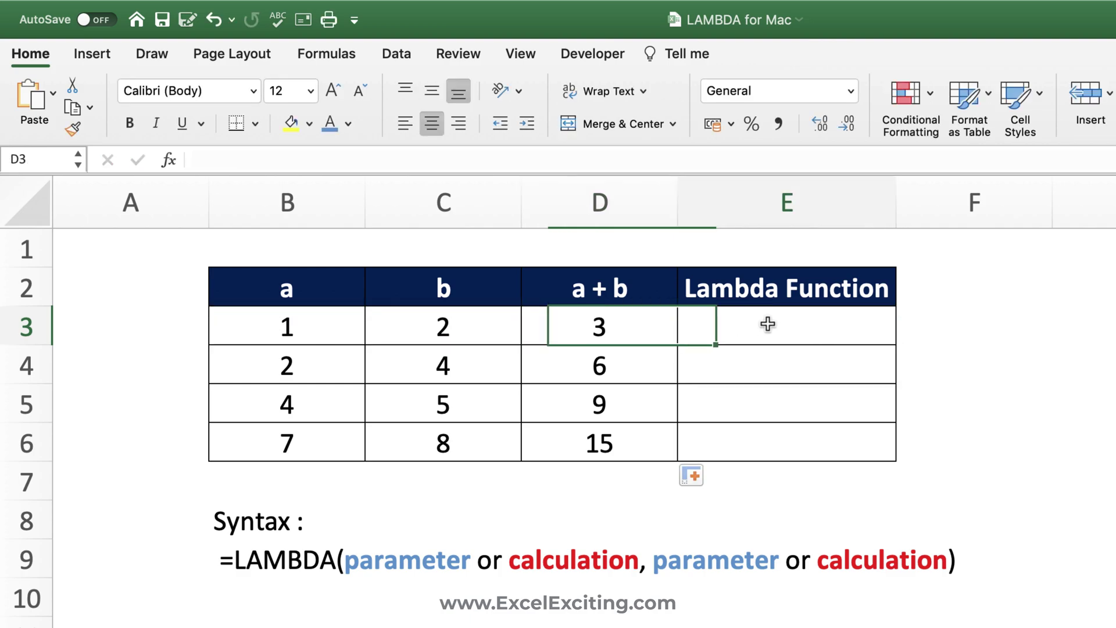
{"action": "left_click", "coordinate": [706, 322]}
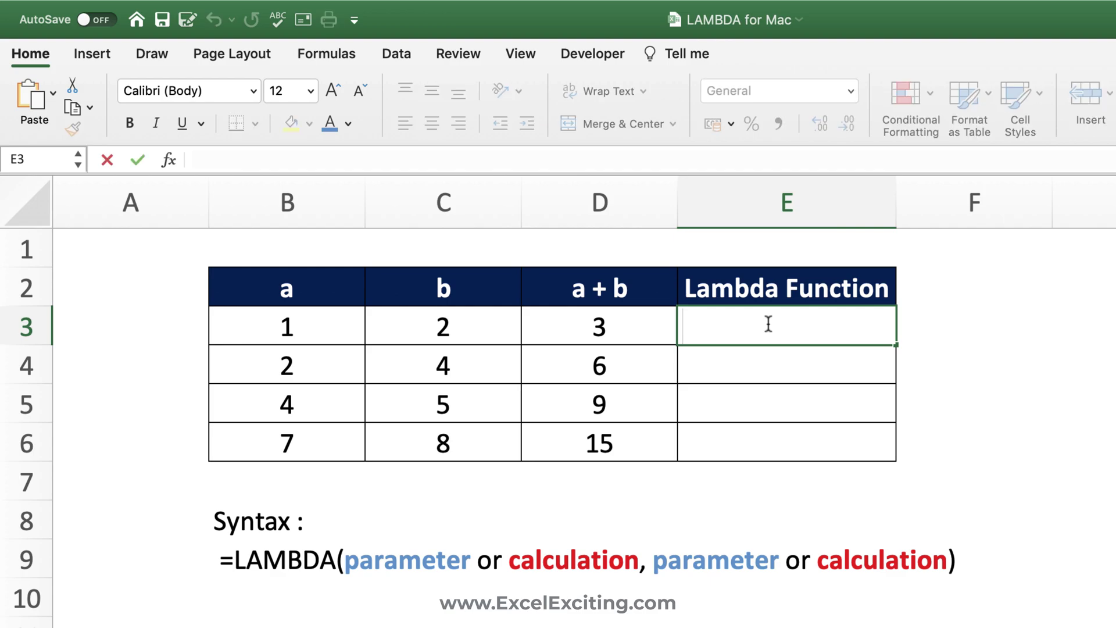
{"action": "key", "text": "super+v"}
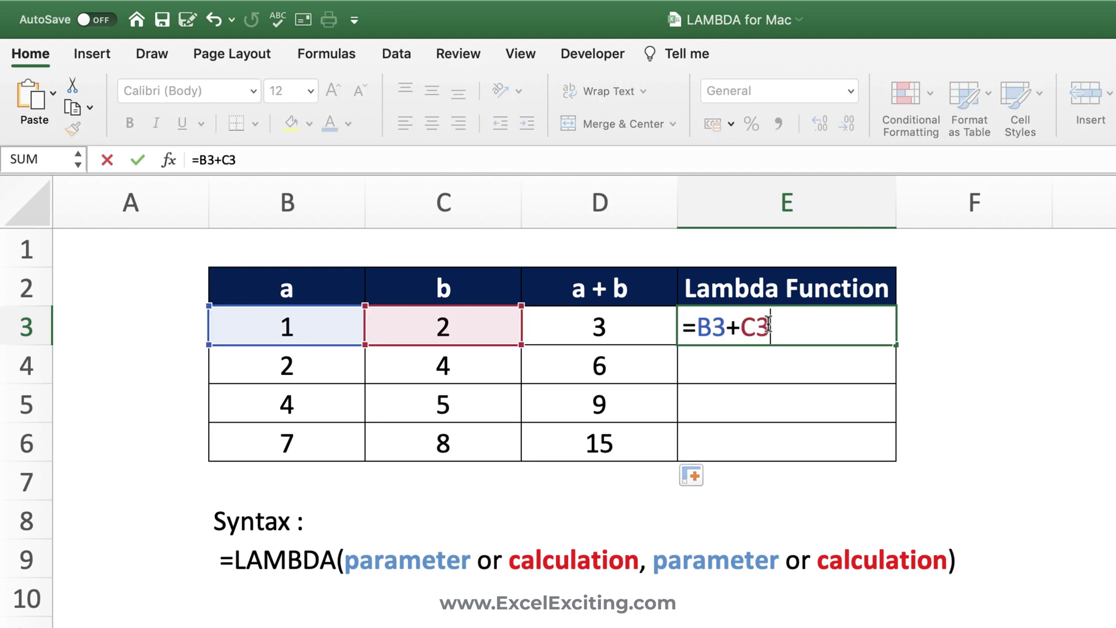
Insert the LAMBDA function with parameters a and b before B3+C3 in the E3 formula.
{"action": "left_click", "coordinate": [705, 327]}
{"action": "left_click", "coordinate": [697, 326]}
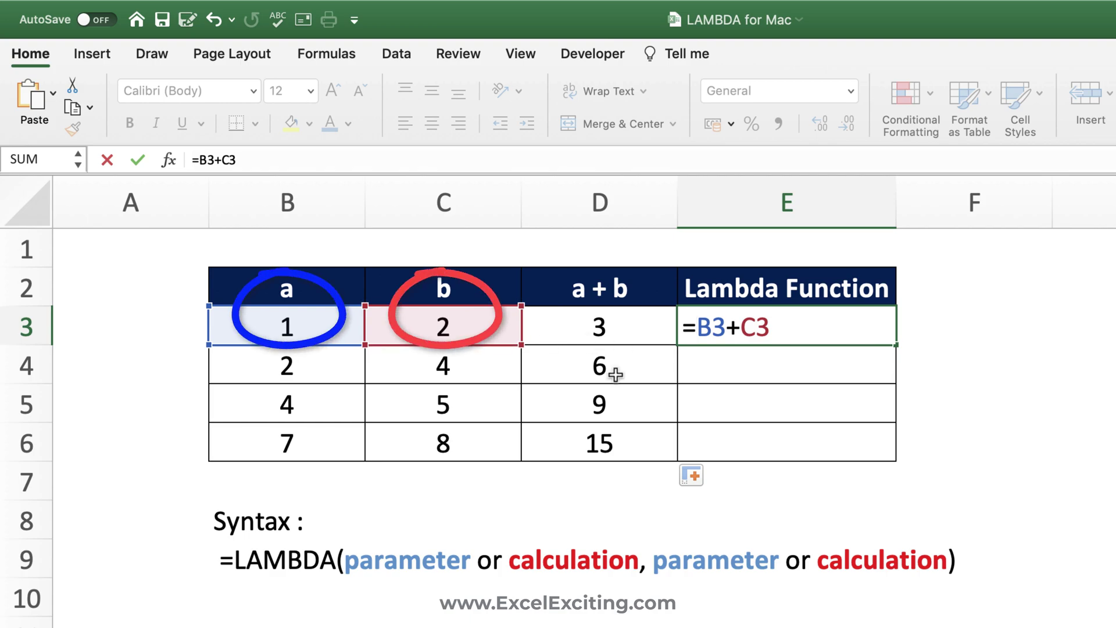
{"action": "type", "text": "L"}
{"action": "key", "text": "Tab"}
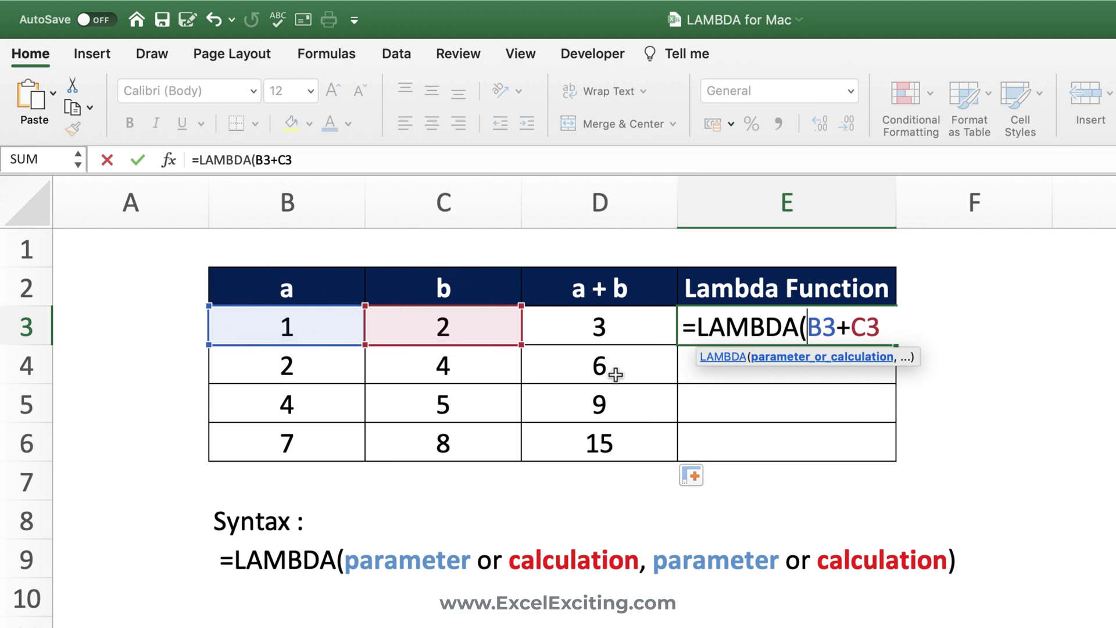
{"action": "type", "text": "a"}
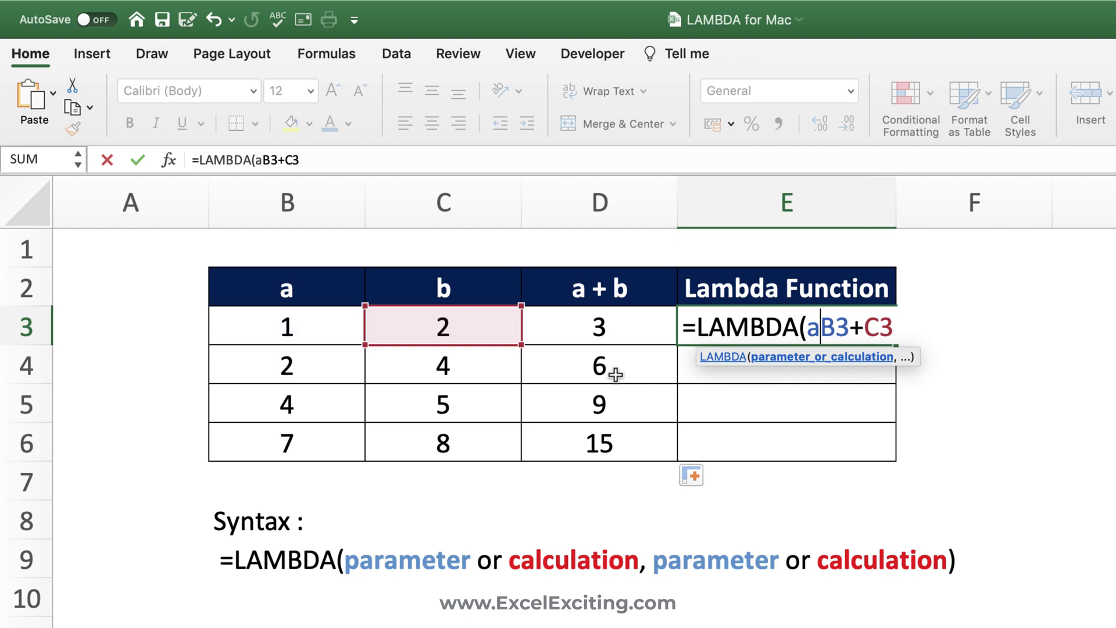
{"action": "type", "text": ","}
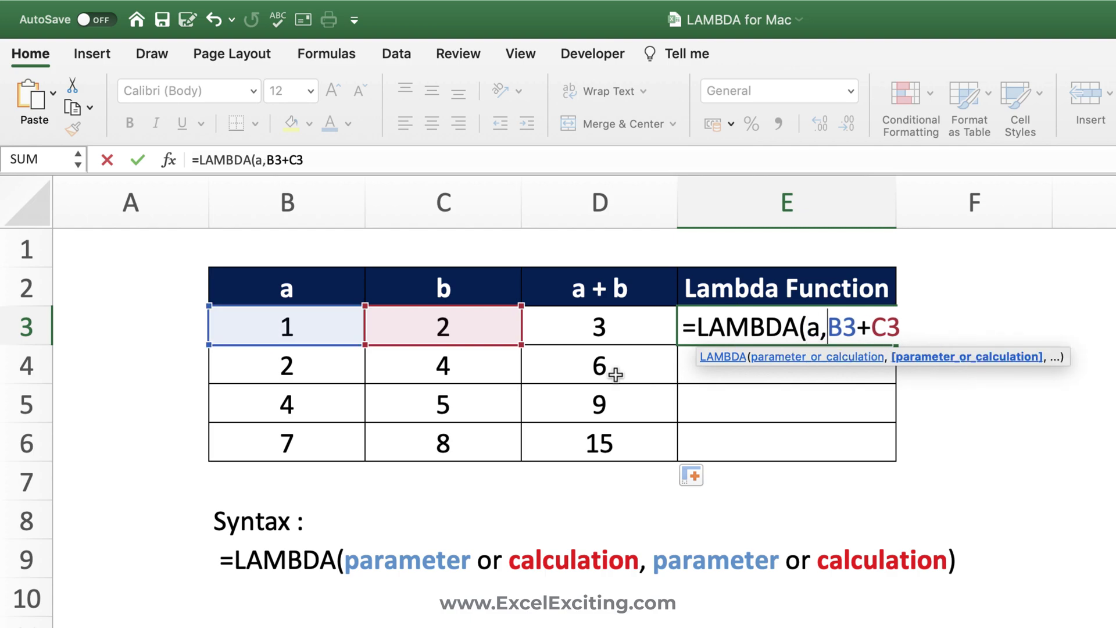
{"action": "type", "text": "b,"}
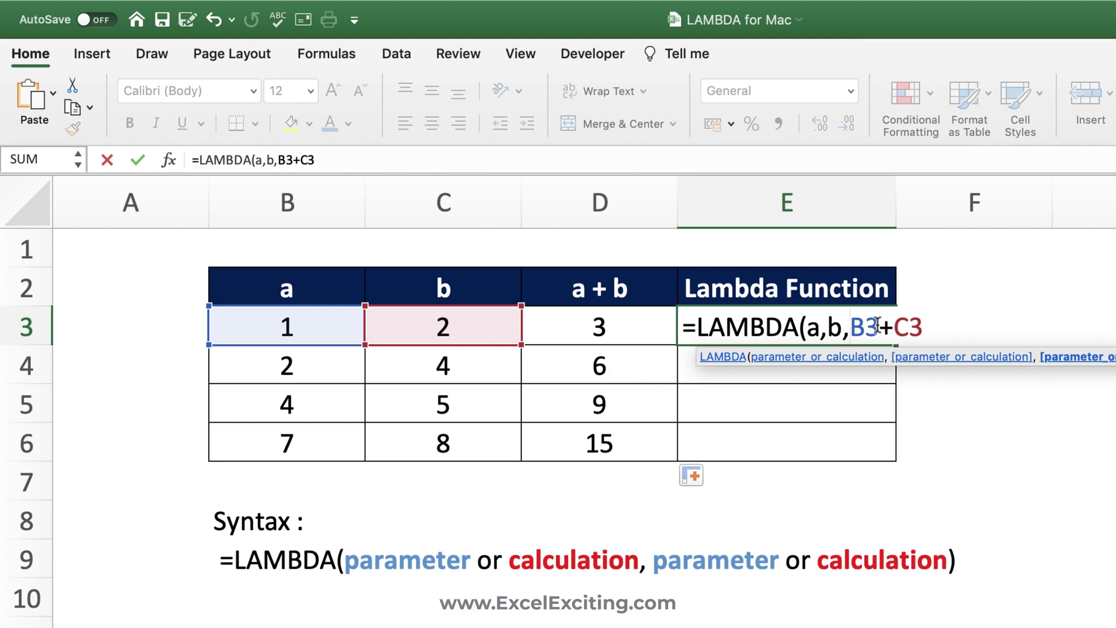
Replace the cell references with the calculation a+b and commit =LAMBDA(a,b,a+b) in cell E3.
{"action": "mouse_move", "coordinate": [878, 324]}
{"action": "left_mouse_down"}
{"action": "mouse_move", "coordinate": [853, 329]}
{"action": "mouse_move", "coordinate": [893, 327]}
{"action": "left_mouse_up"}
{"action": "type", "text": "a+"}
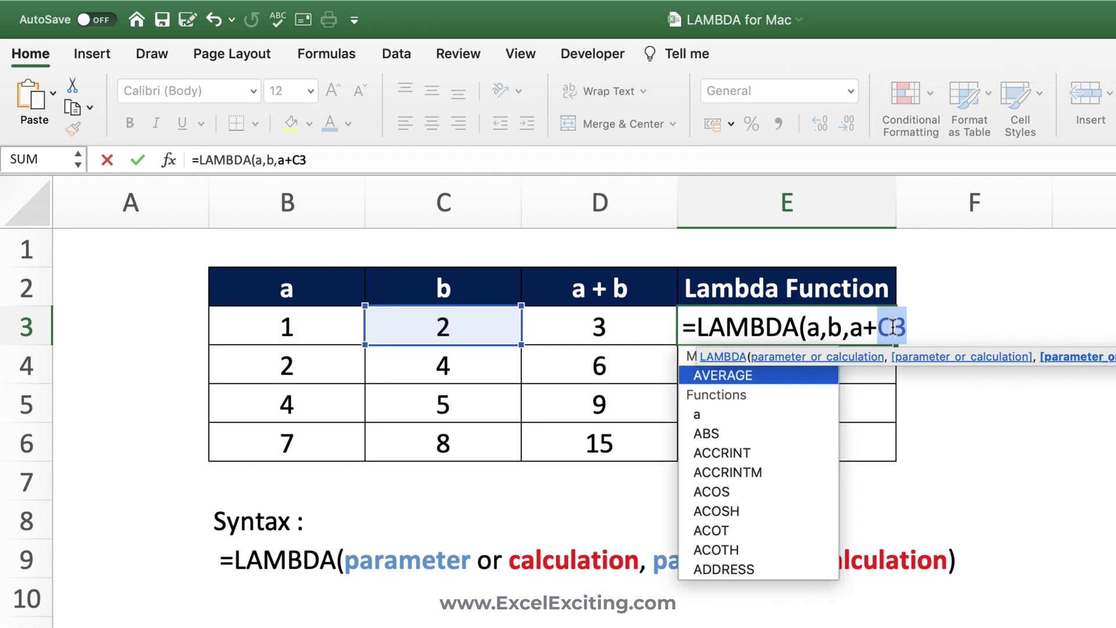
{"action": "type", "text": "b)"}
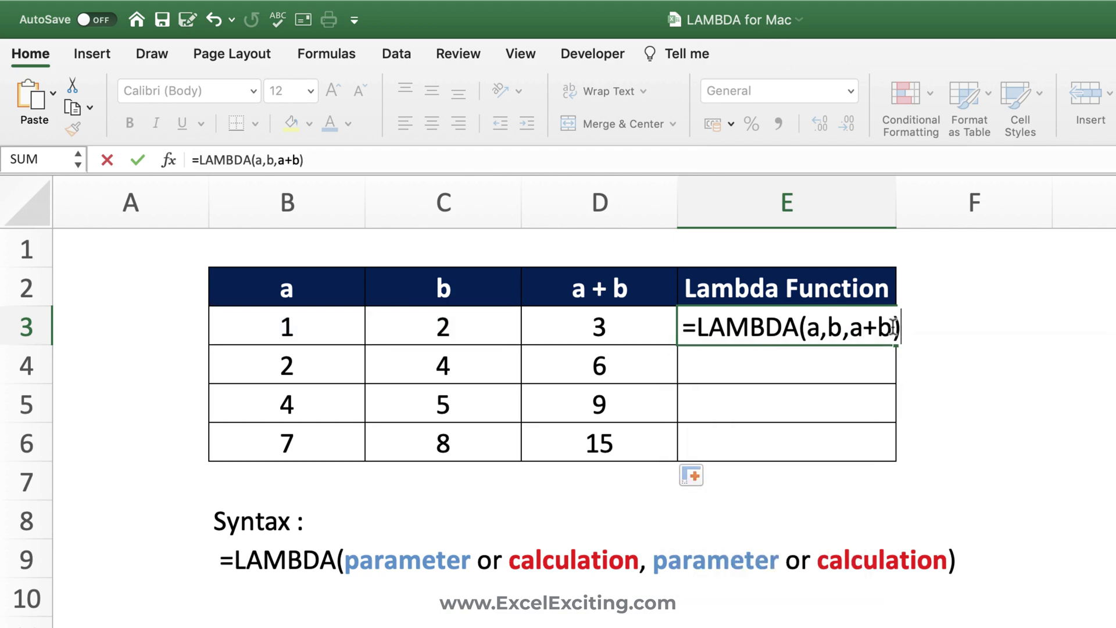
{"action": "double_click", "coordinate": [812, 327]}
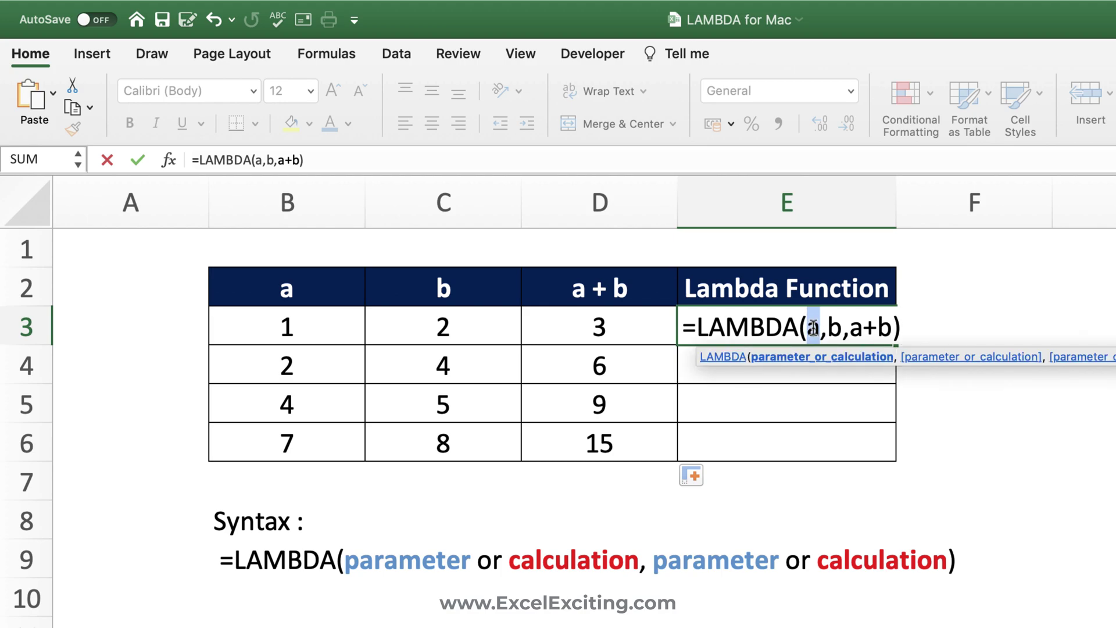
{"action": "double_click", "coordinate": [835, 327]}
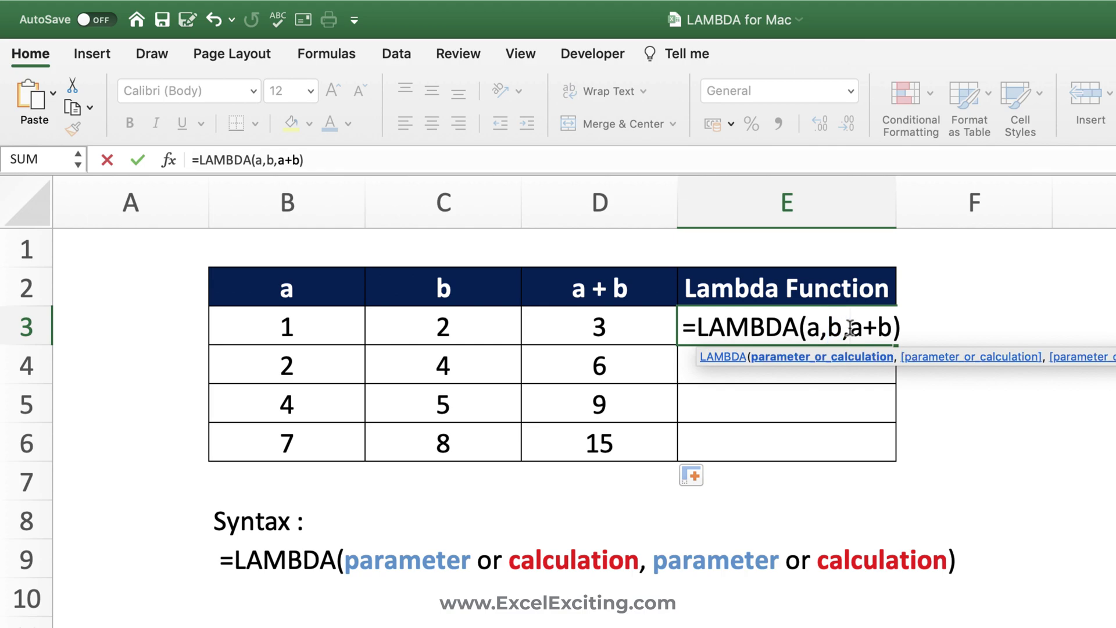
{"action": "double_click", "coordinate": [856, 327]}
{"action": "double_click", "coordinate": [884, 327]}
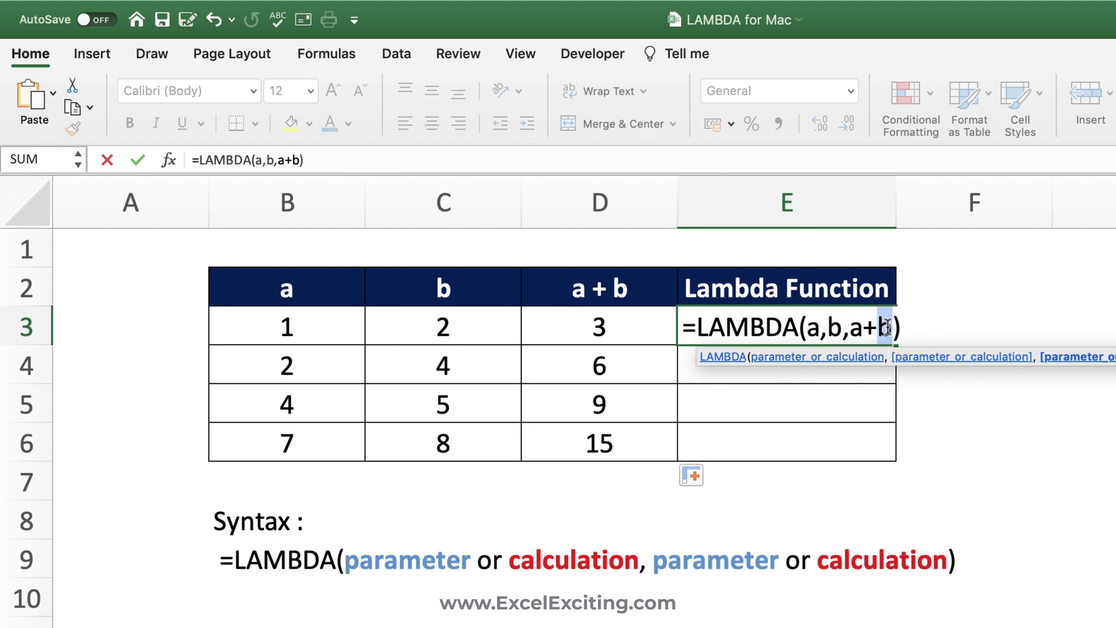
{"action": "left_click", "coordinate": [910, 327]}
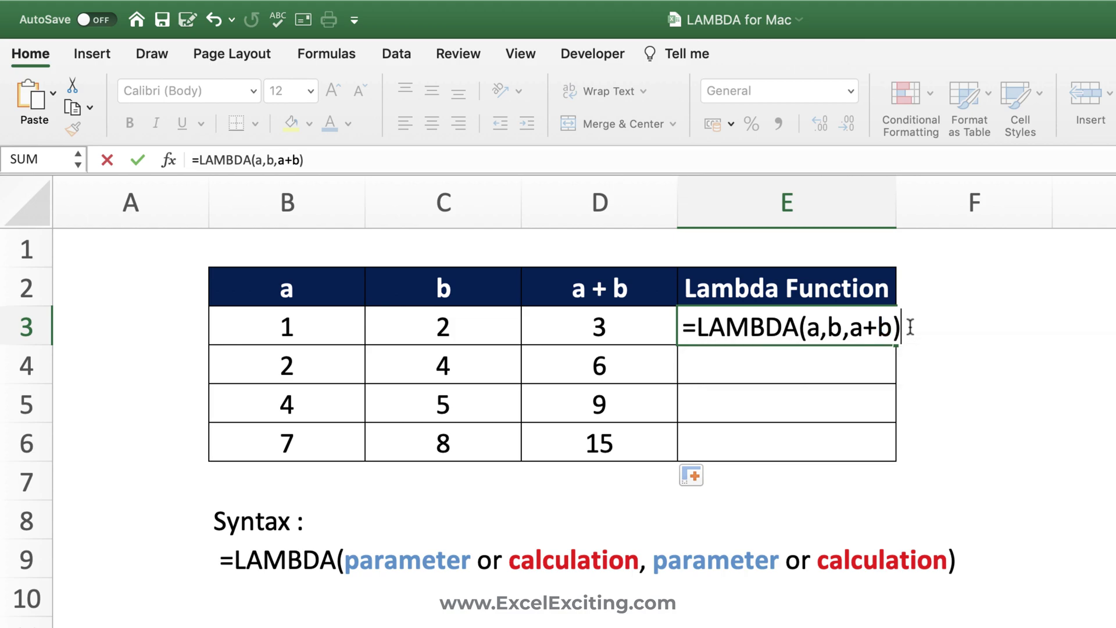
{"action": "key", "text": "Return"}
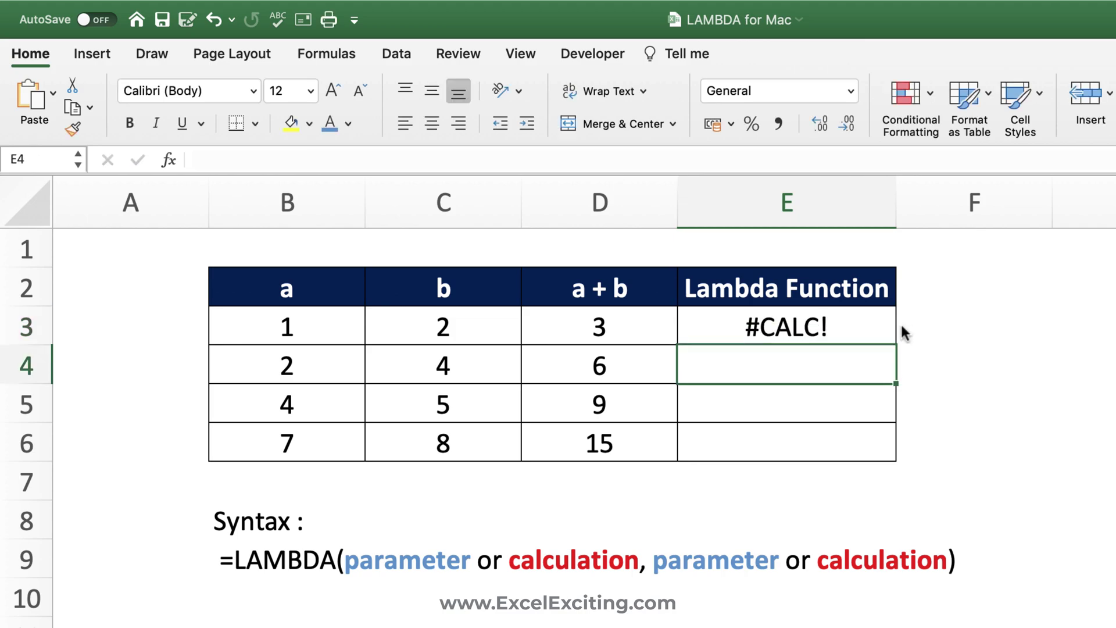
Supply B3 and C3 as arguments to the LAMBDA in cell E3, making it =LAMBDA(a,b,a+b)(B3,C3).
{"action": "left_click", "coordinate": [835, 321]}
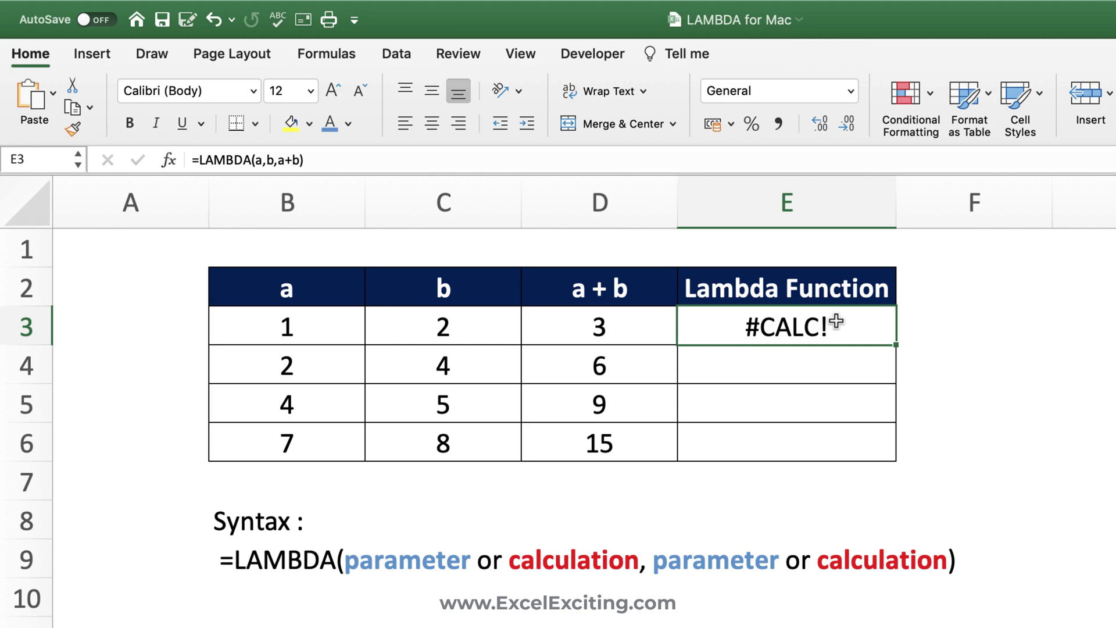
{"action": "double_click", "coordinate": [836, 321]}
{"action": "left_click", "coordinate": [934, 325]}
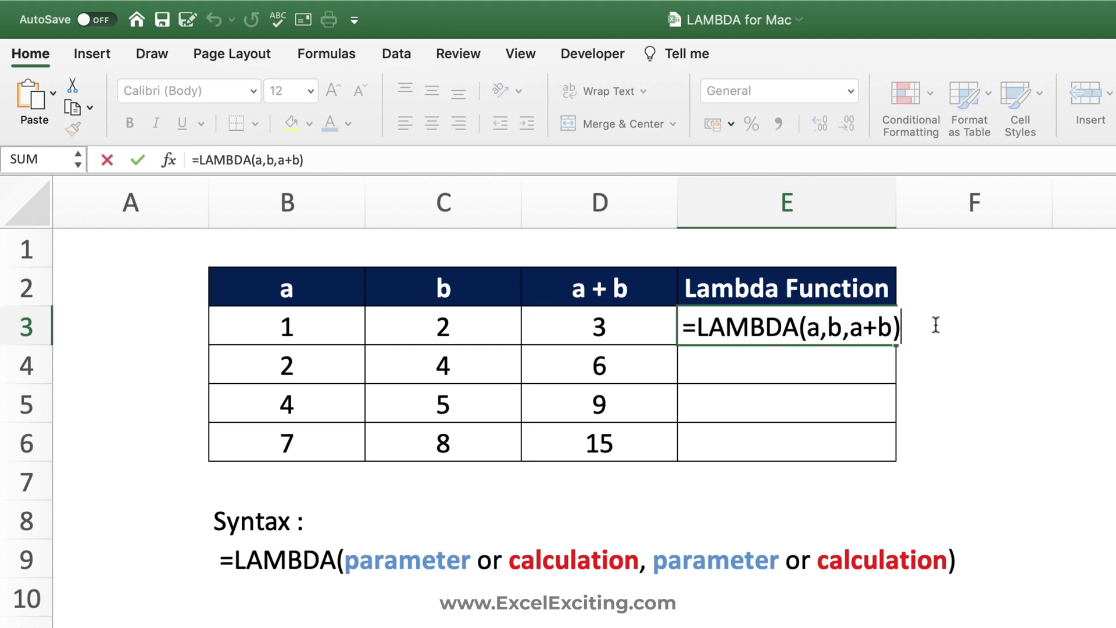
{"action": "type", "text": "("}
{"action": "left_click", "coordinate": [301, 329]}
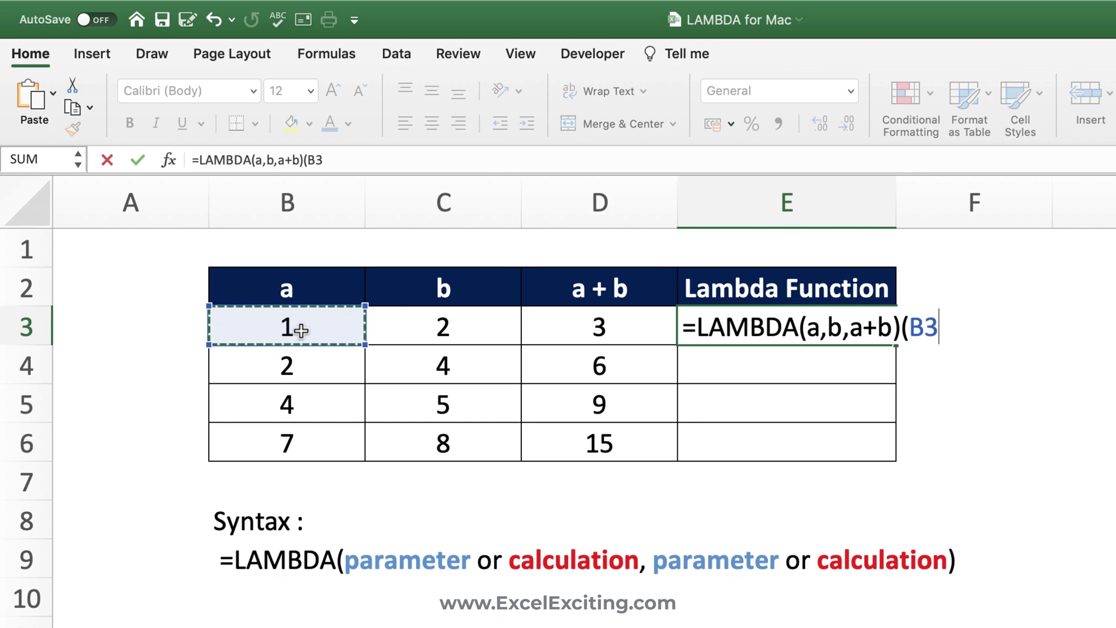
{"action": "type", "text": ","}
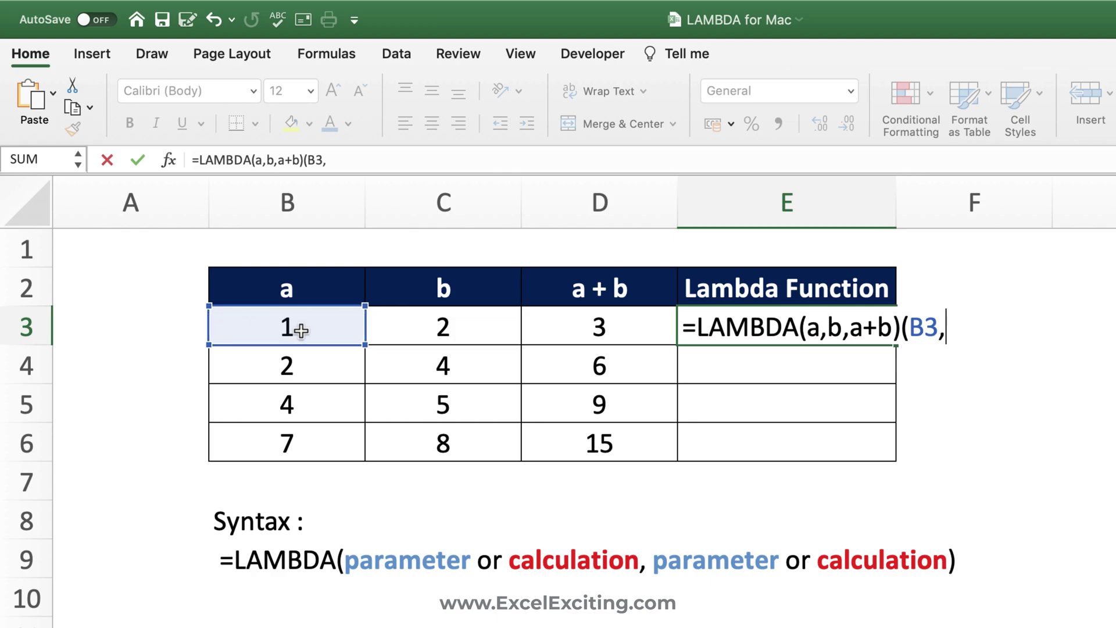
{"action": "left_click", "coordinate": [414, 328]}
{"action": "type", "text": ")"}
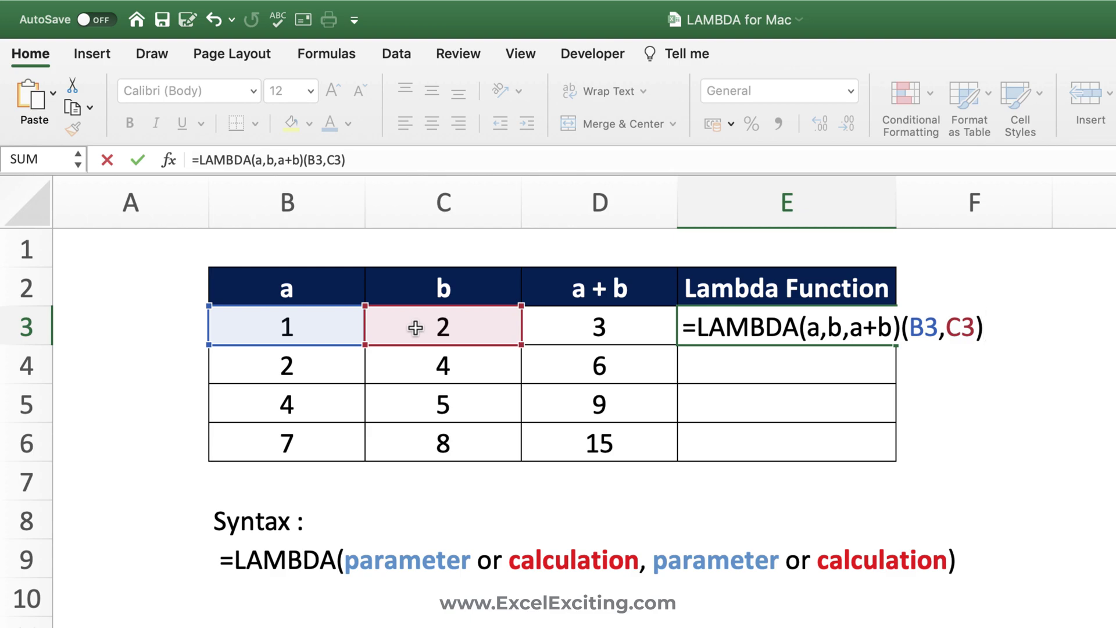
{"action": "key", "text": "Return"}
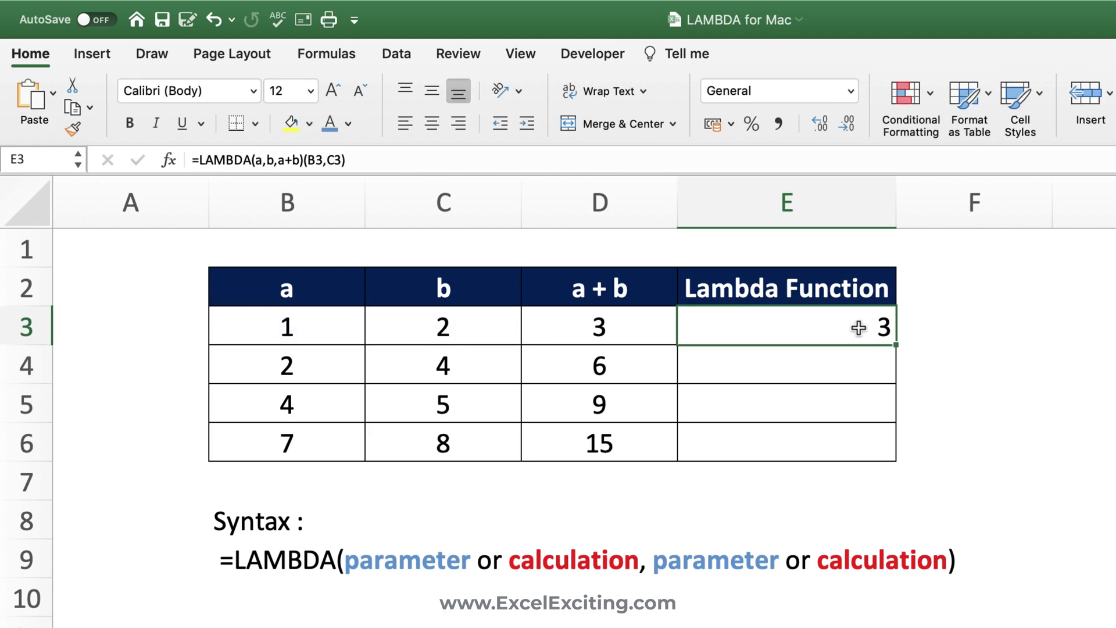
Fill the LAMBDA formula from E3 down to E6 and check the copied formula in E4.
{"action": "left_click_drag", "start_coordinate": [896, 344], "coordinate": [896, 456]}
{"action": "left_click", "coordinate": [849, 365]}
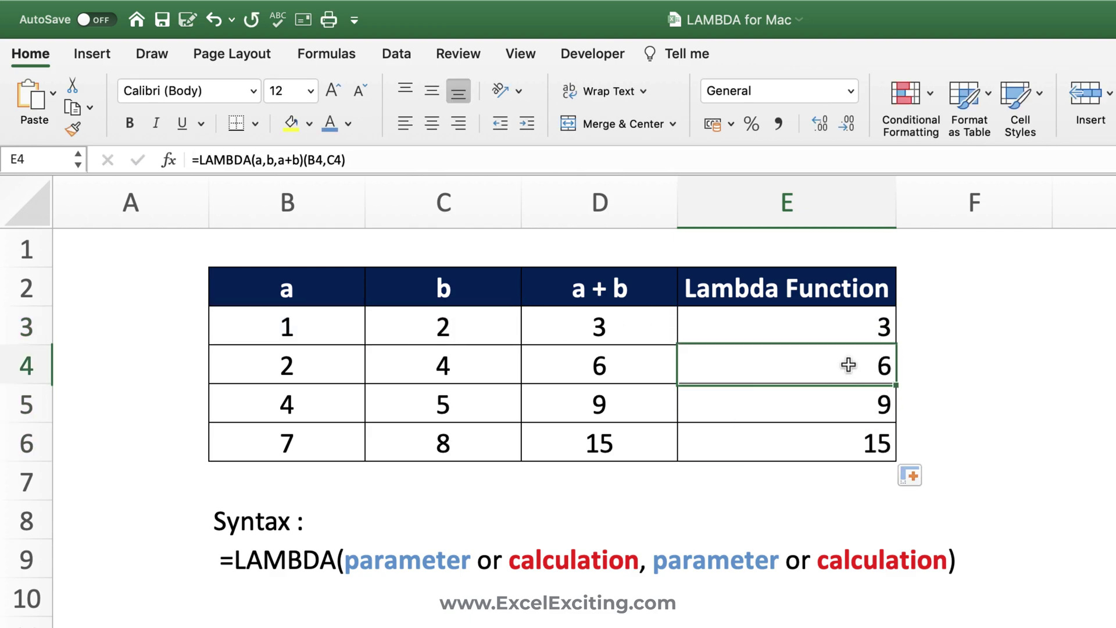
{"action": "double_click", "coordinate": [848, 364]}
{"action": "key", "text": "Return"}
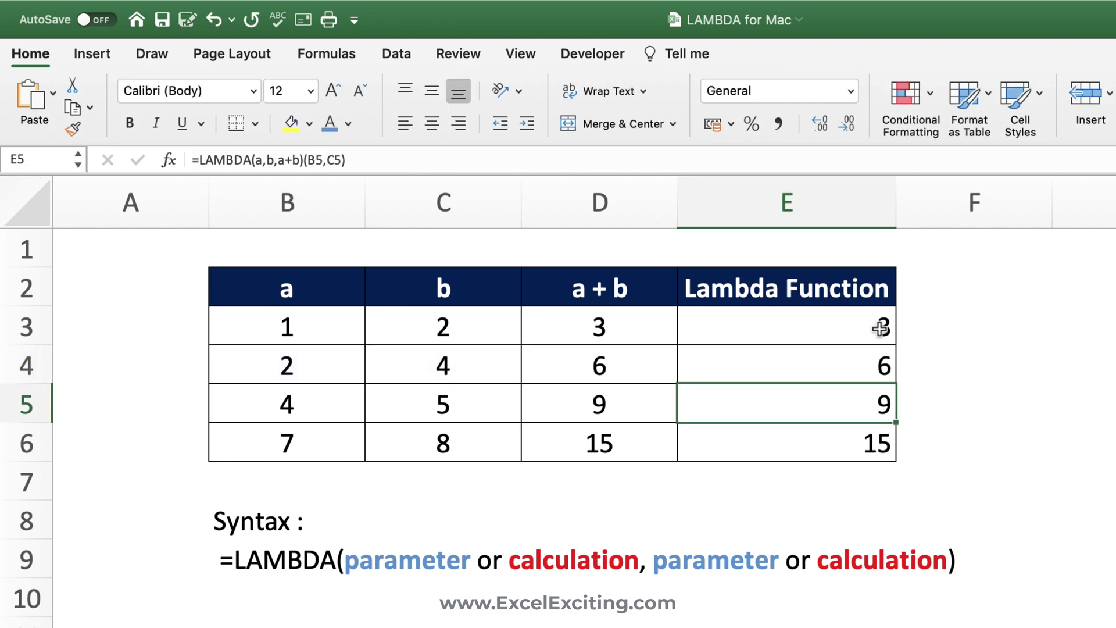
Copy only the =LAMBDA(a,b,a+b) part of the E3 formula and leave the cell unedited.
{"action": "double_click", "coordinate": [880, 328]}
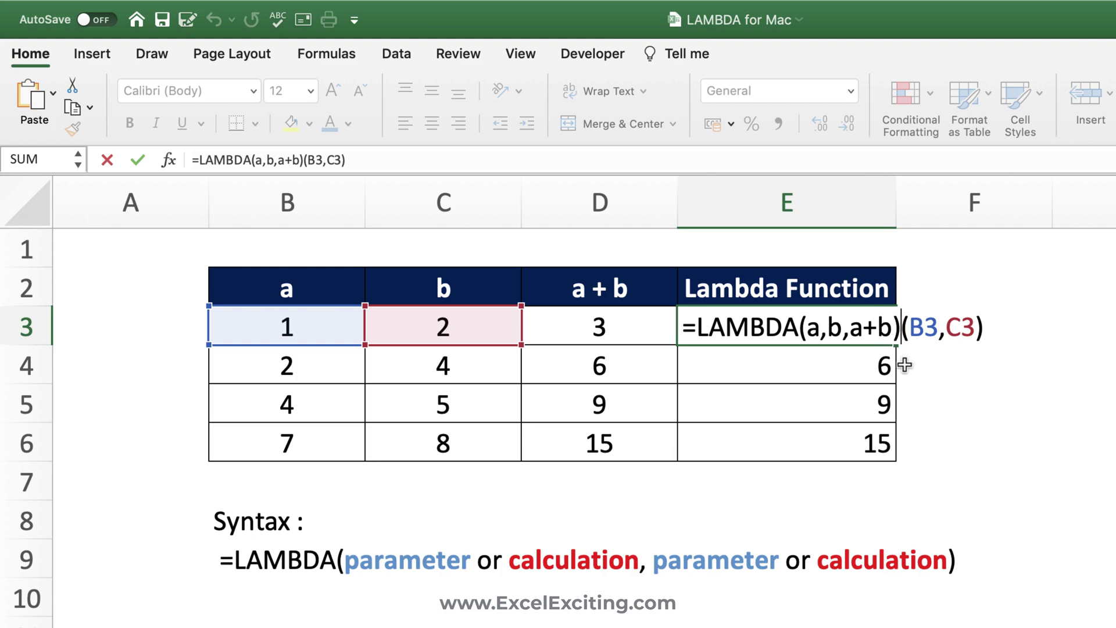
{"action": "left_click_drag", "start_coordinate": [901, 329], "coordinate": [678, 314]}
{"action": "key", "text": "super+c"}
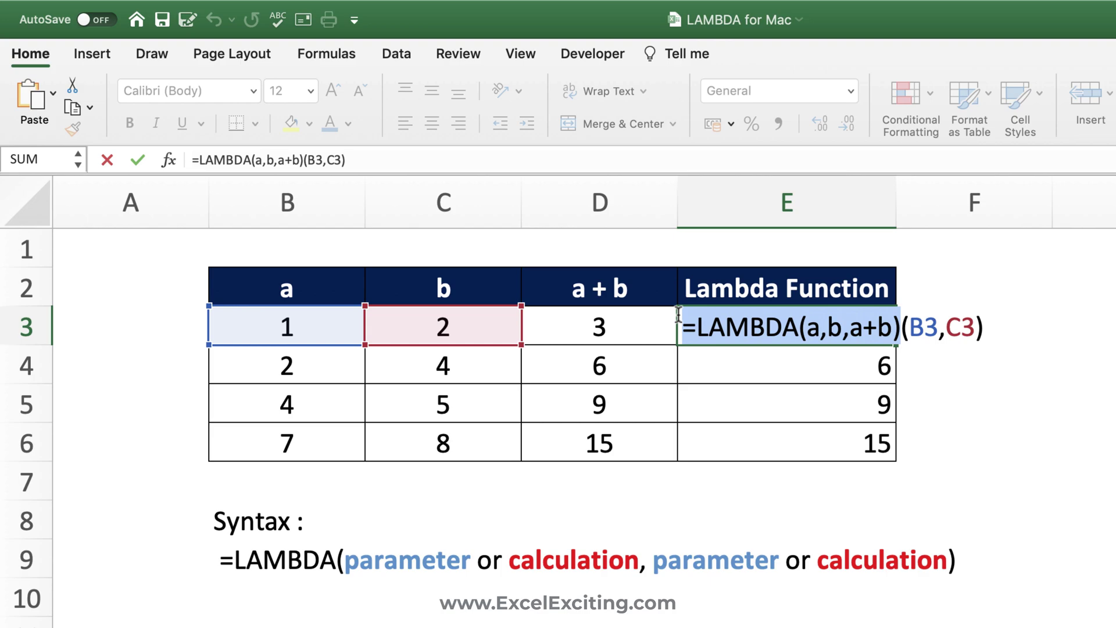
{"action": "key", "text": "Escape"}
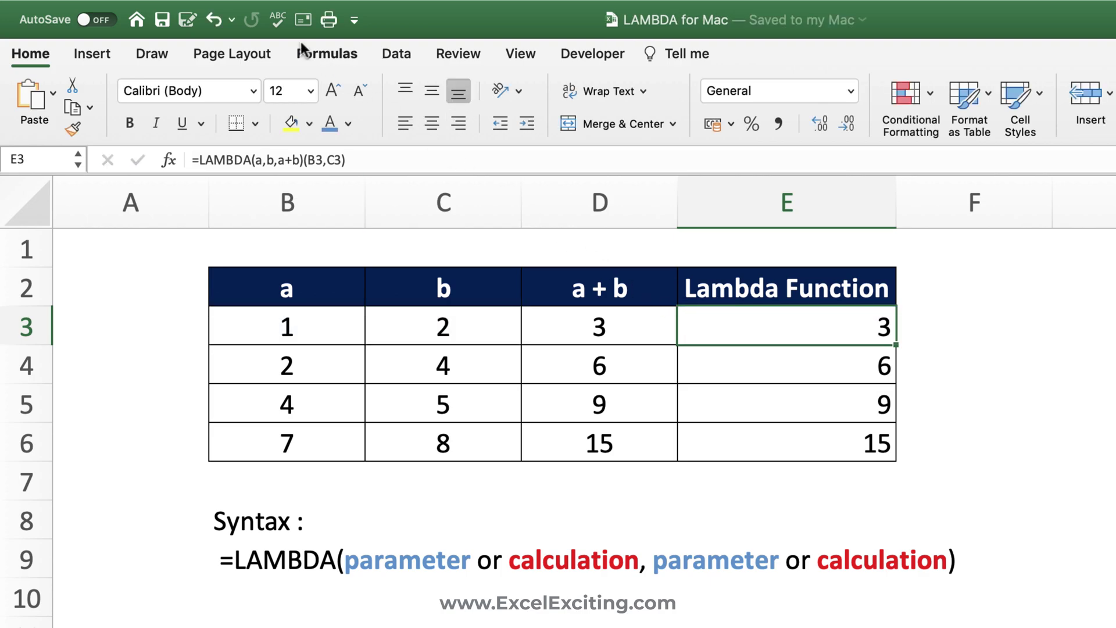
Start defining a new workbook name and call it AddValues.
{"action": "left_click", "coordinate": [323, 53]}
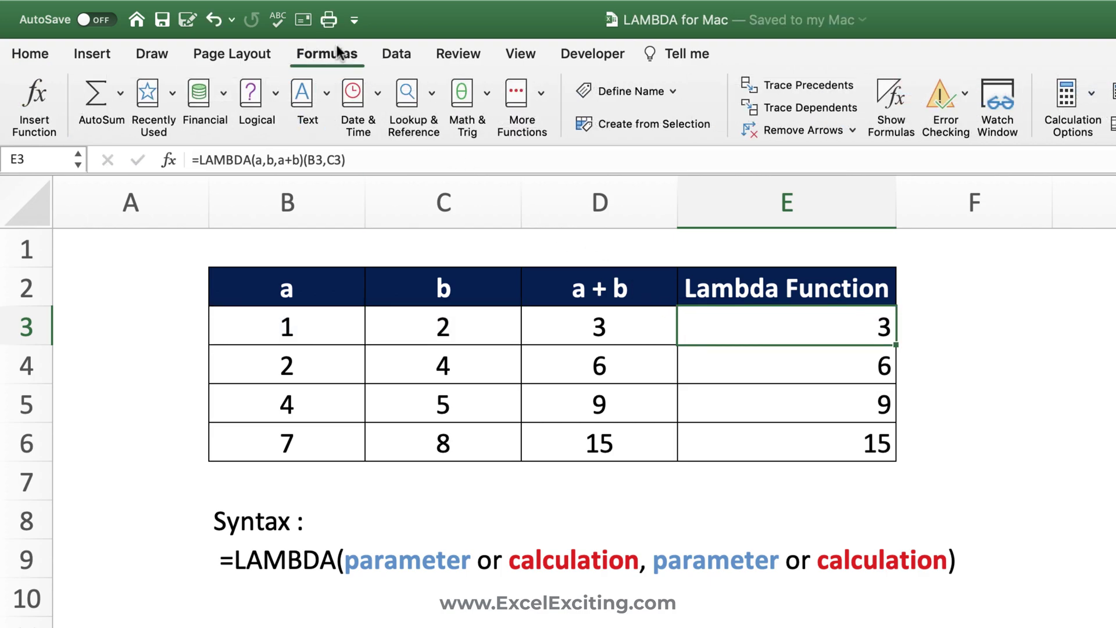
{"action": "left_click", "coordinate": [650, 96]}
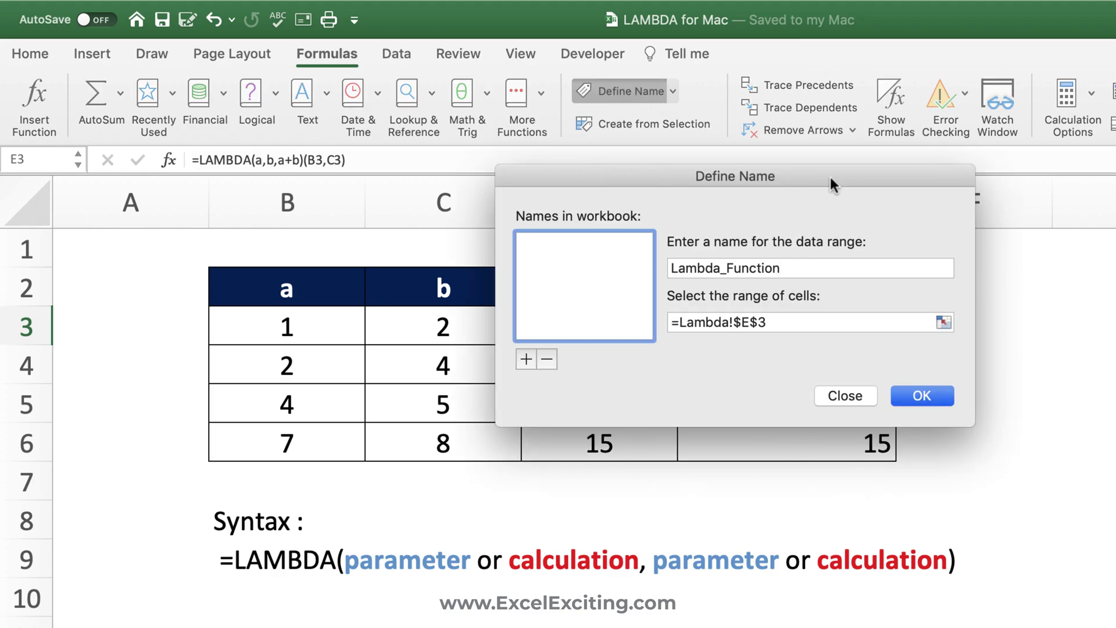
{"action": "left_click_drag", "start_coordinate": [834, 170], "coordinate": [724, 254]}
{"action": "double_click", "coordinate": [701, 342]}
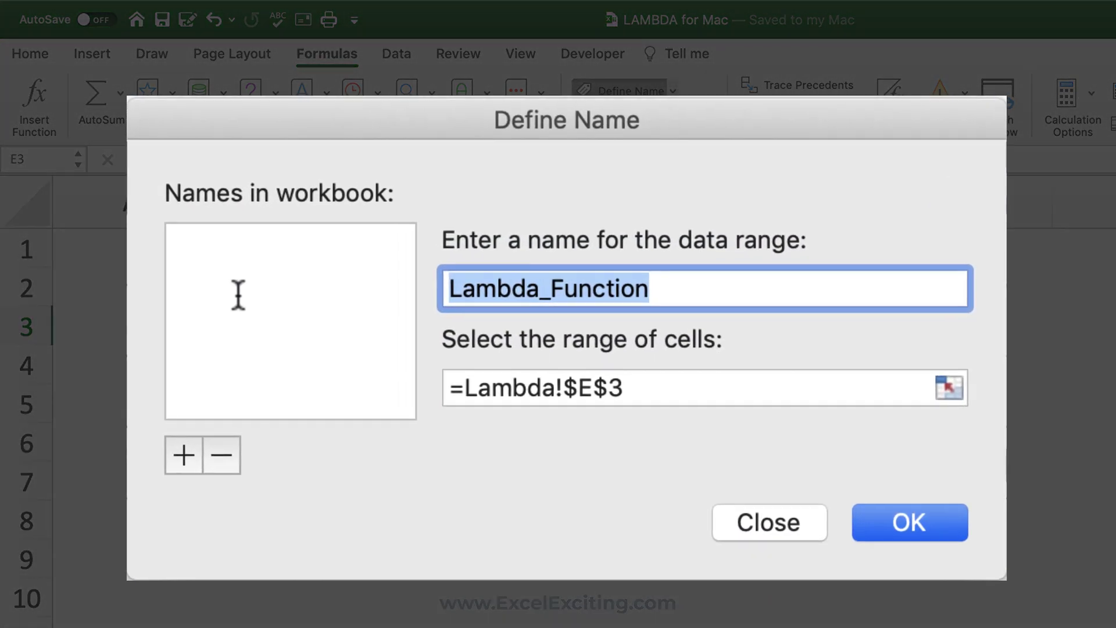
{"action": "type", "text": "Ad"}
{"action": "key", "text": "BackSpace"}
{"action": "type", "text": "l"}
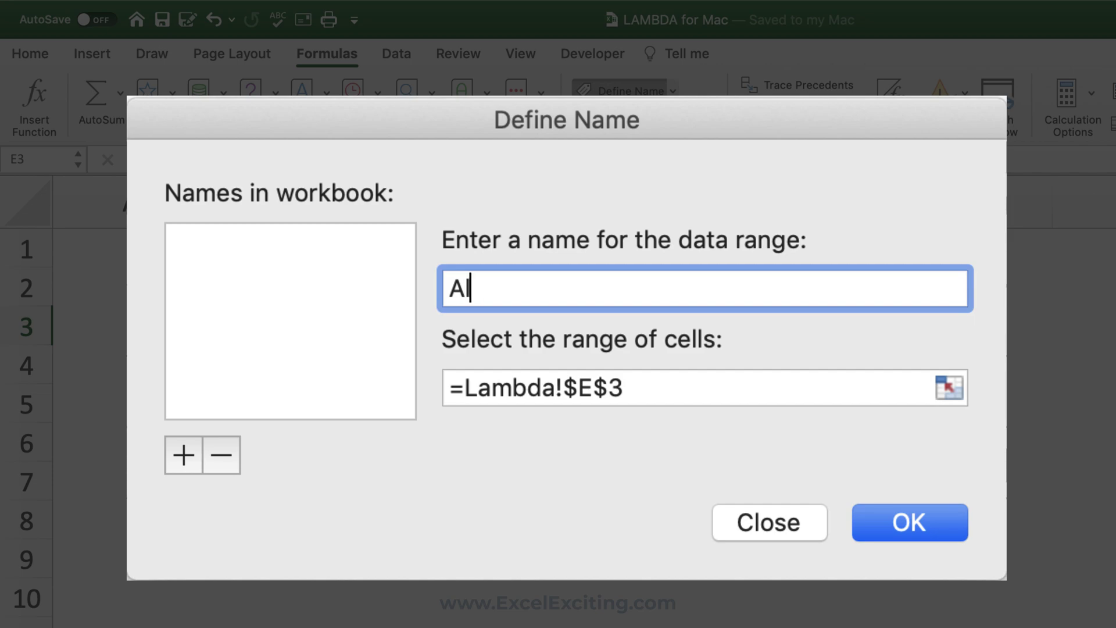
{"action": "key", "text": "BackSpace"}
{"action": "type", "text": "ddValues"}
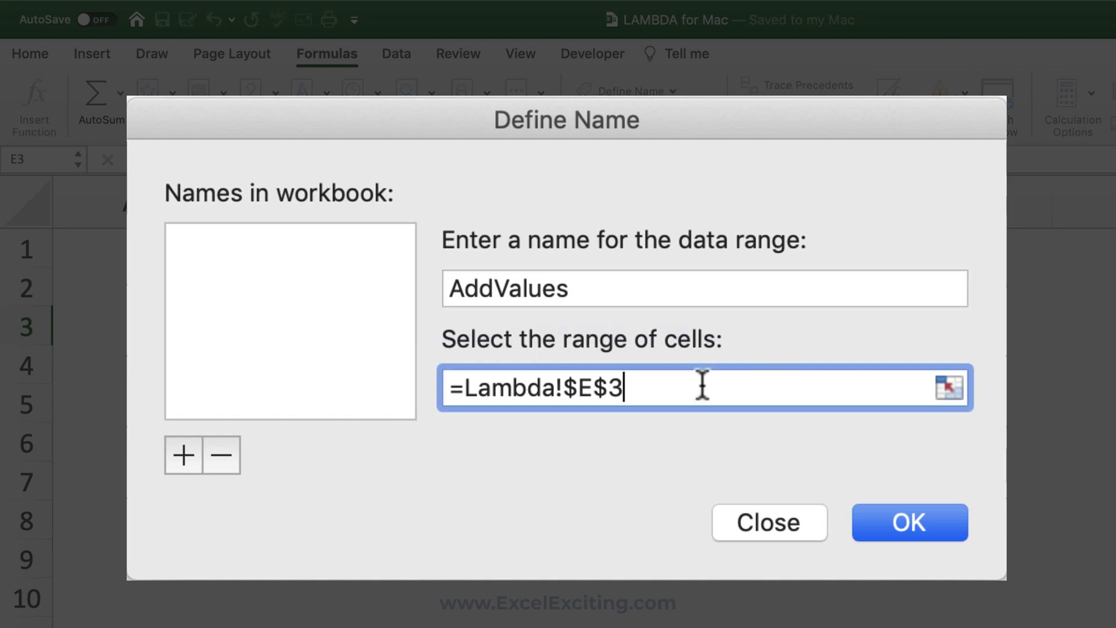
Replace the AddValues cell reference with the copied =LAMBDA(a,b,a+b) and save the defined name.
{"action": "left_click_drag", "start_coordinate": [702, 384], "coordinate": [424, 386]}
{"action": "key", "text": "super+v"}
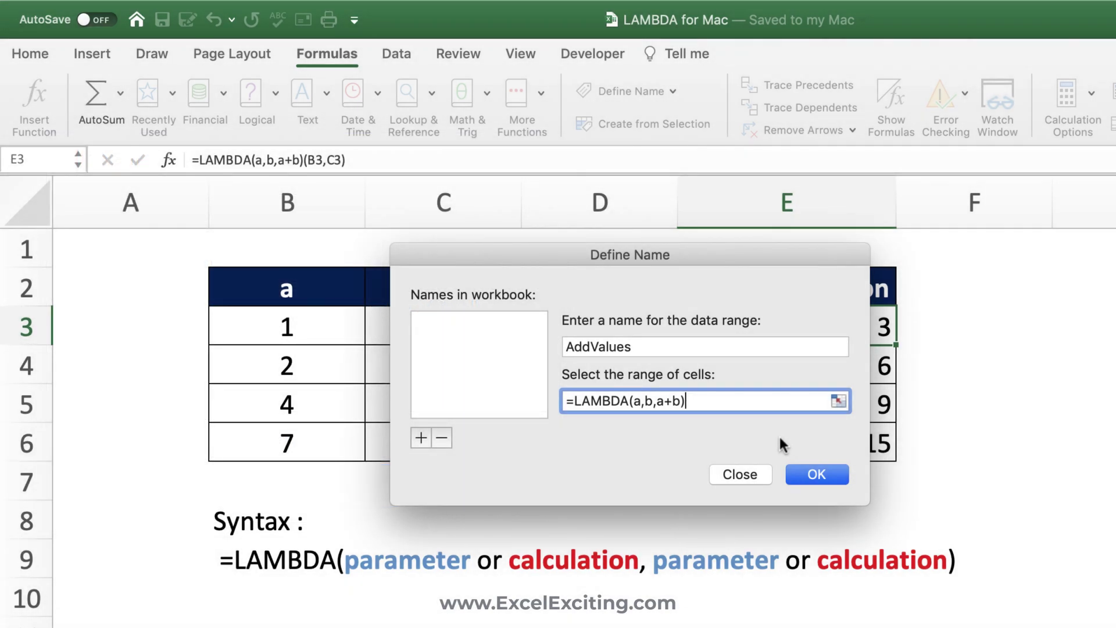
{"action": "left_click", "coordinate": [831, 473]}
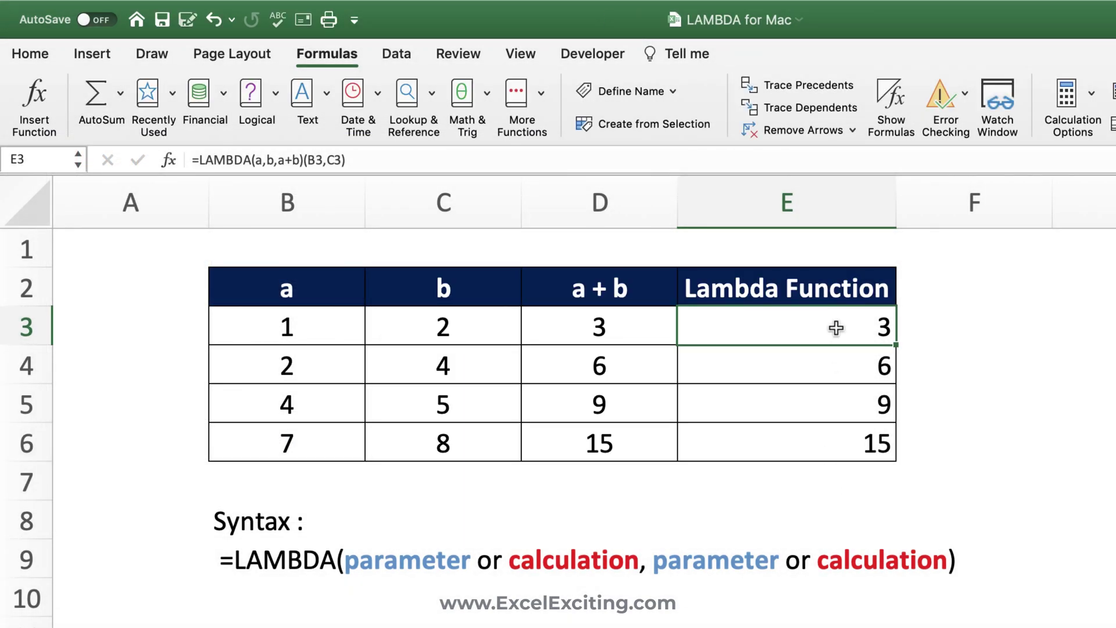
Clear the formulas in E3:E6 and enter =AddValues(B3,C3) in cell E3.
{"action": "left_click_drag", "start_coordinate": [835, 328], "coordinate": [817, 437]}
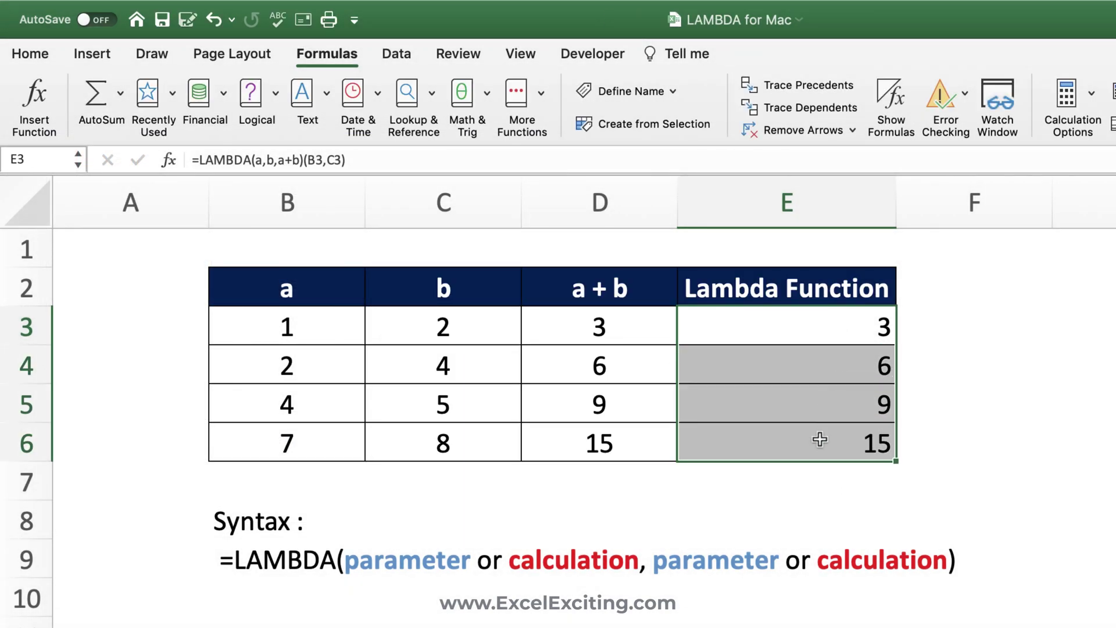
{"action": "key", "text": "Delete"}
{"action": "left_click", "coordinate": [827, 318]}
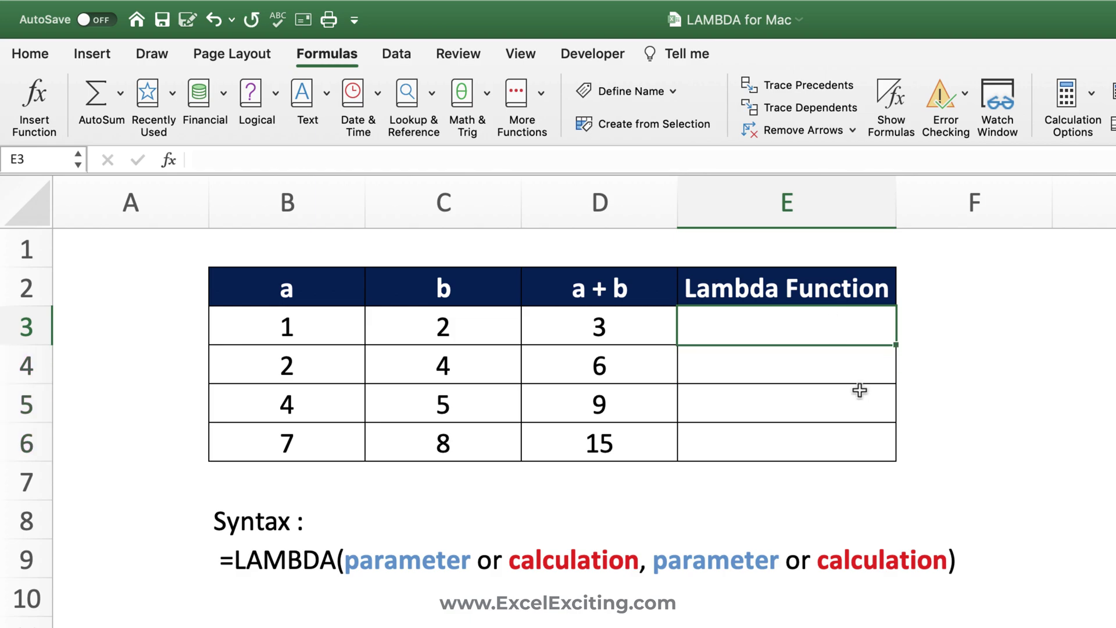
{"action": "type", "text": "=a"}
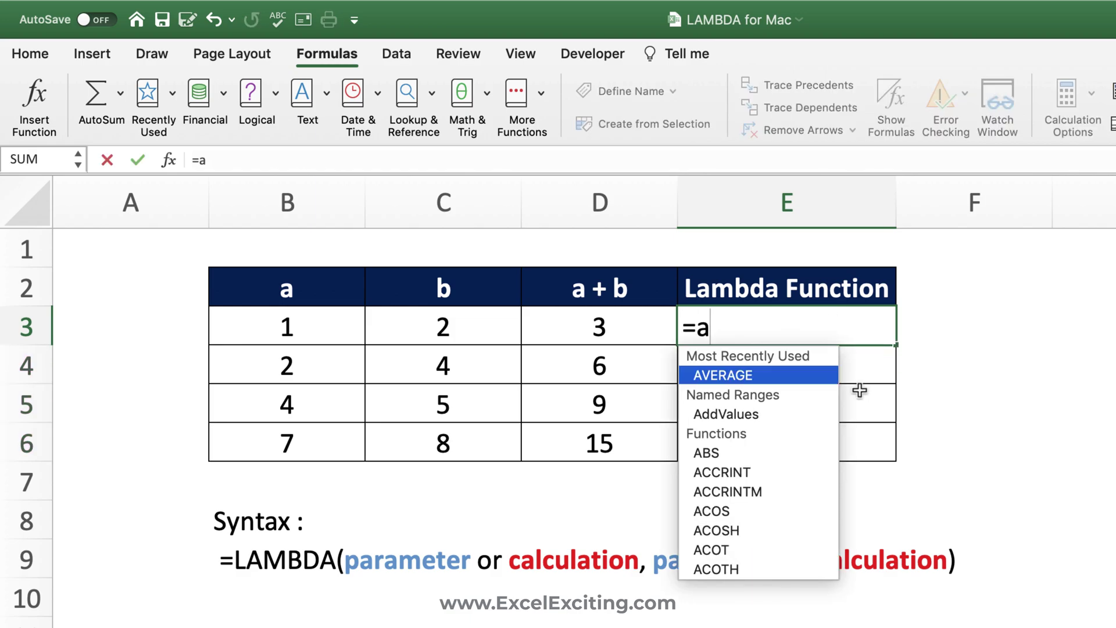
{"action": "key", "text": "Down"}
{"action": "key", "text": "Tab"}
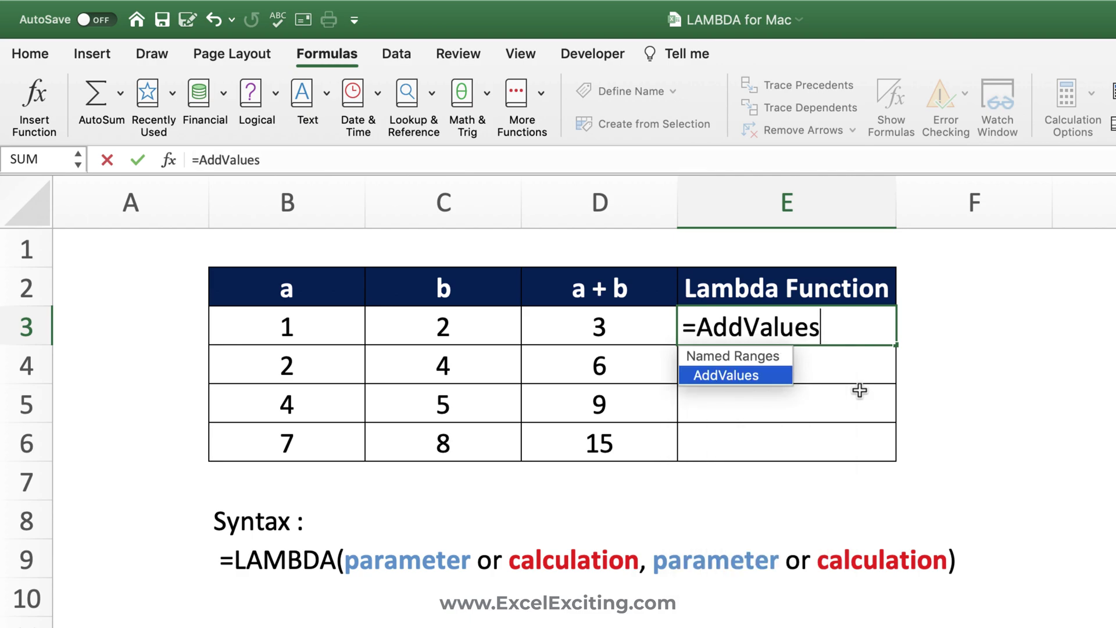
{"action": "type", "text": "("}
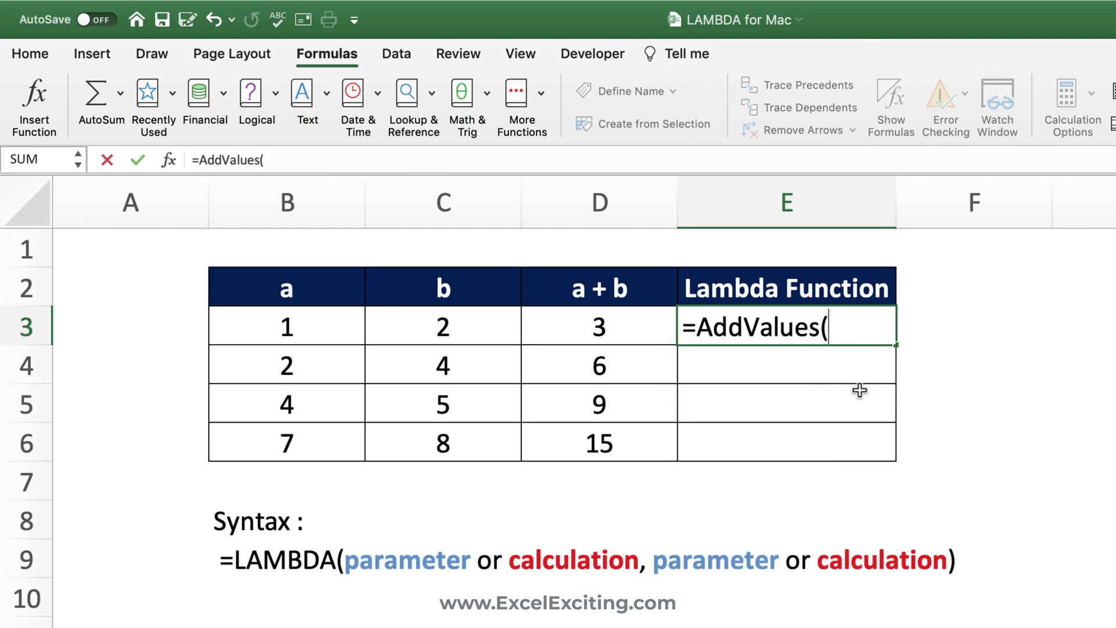
{"action": "left_click", "coordinate": [355, 330]}
{"action": "type", "text": ","}
{"action": "left_click", "coordinate": [443, 326]}
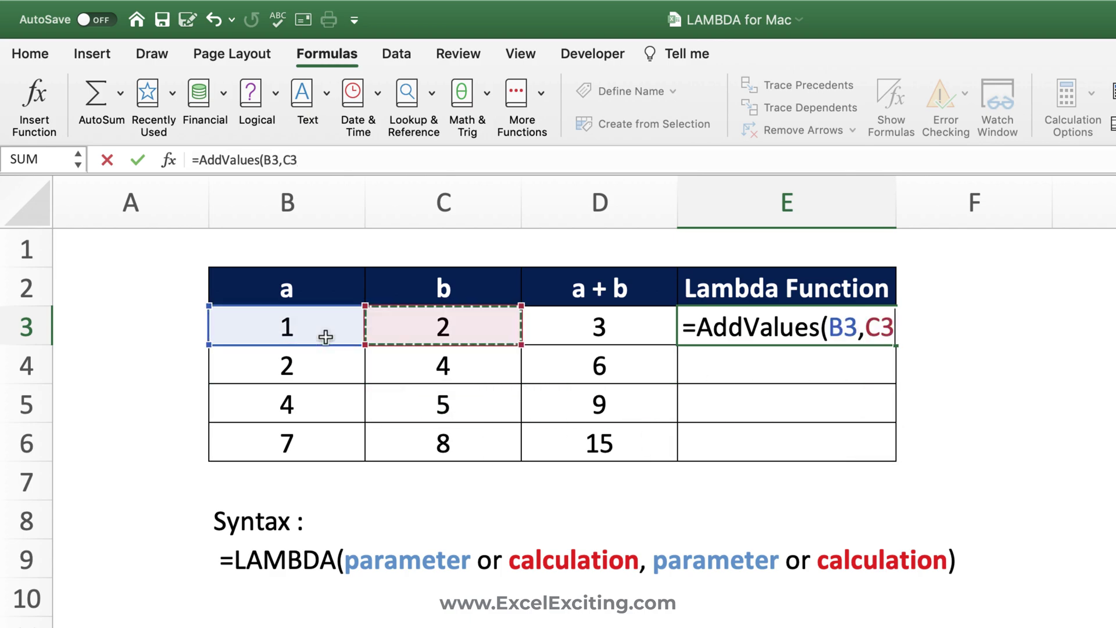
{"action": "type", "text": ")"}
{"action": "key", "text": "Return"}
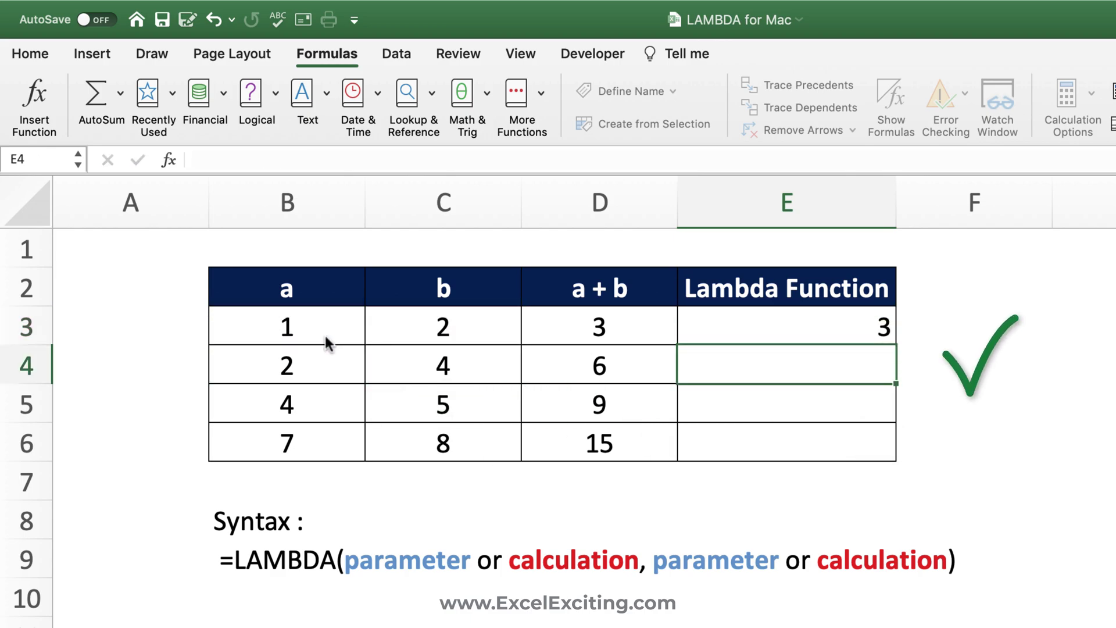
Fill the AddValues formula from E3 down to E6.
{"action": "left_click", "coordinate": [837, 329]}
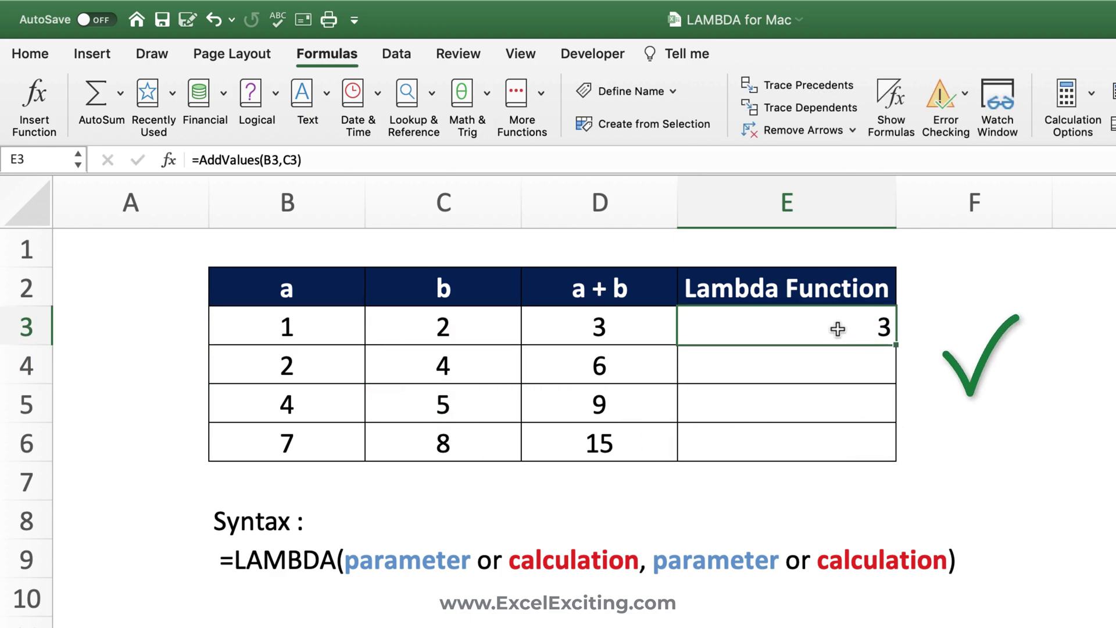
{"action": "double_click", "coordinate": [895, 345]}
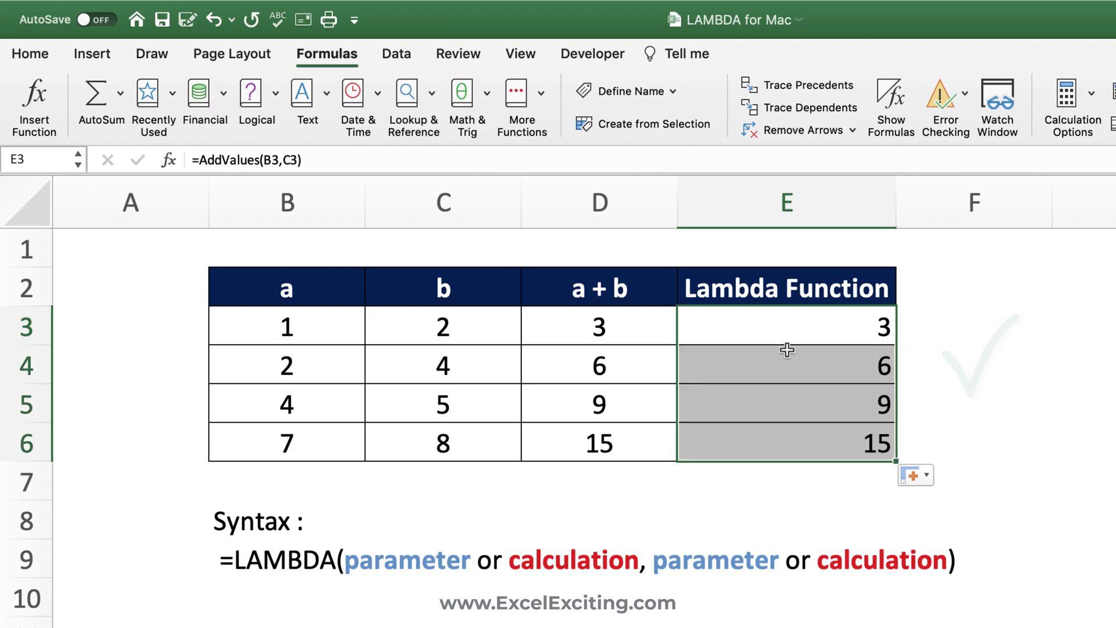
{"action": "left_click", "coordinate": [768, 343]}
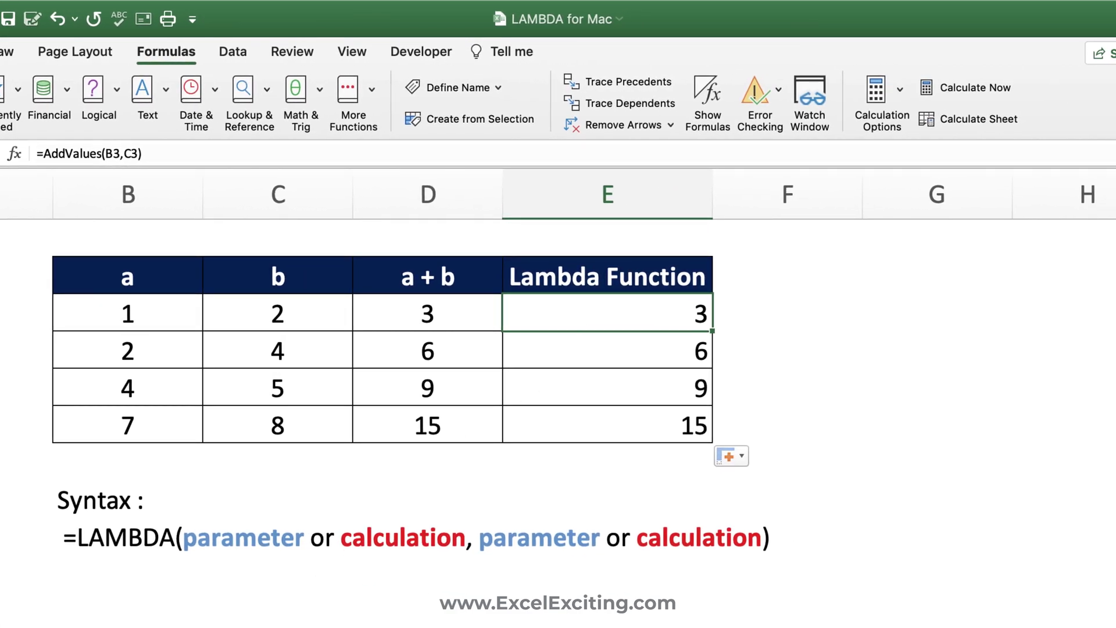
On the CalculateTax sheet, enter =B3*C3*115% in cell D3 and fill it down to D6.
{"action": "left_click", "coordinate": [469, 625]}
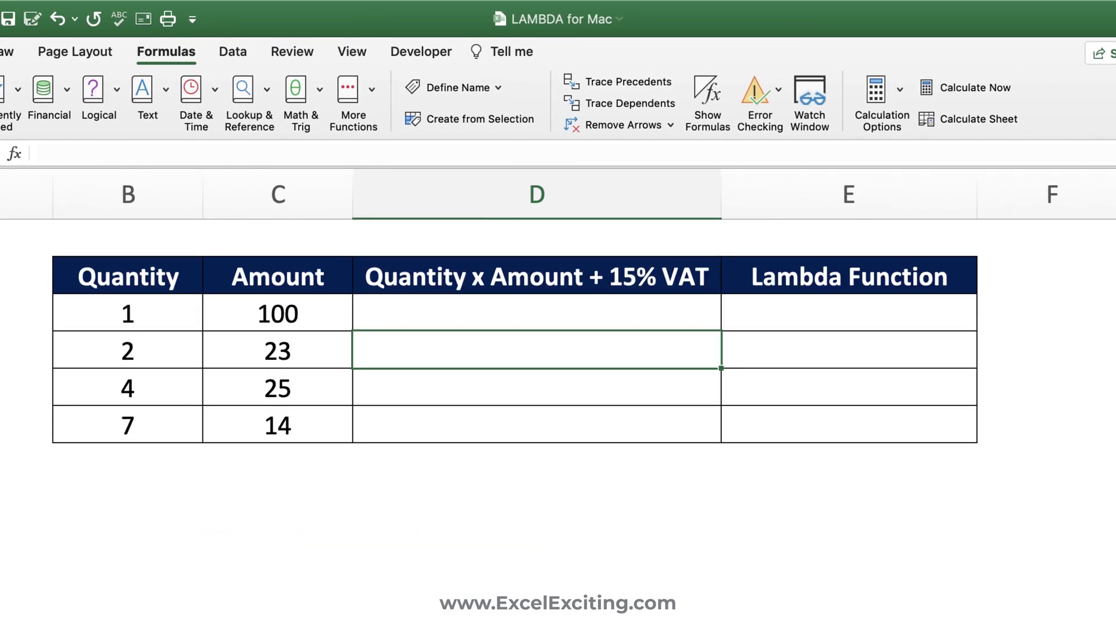
{"action": "left_click", "coordinate": [465, 319]}
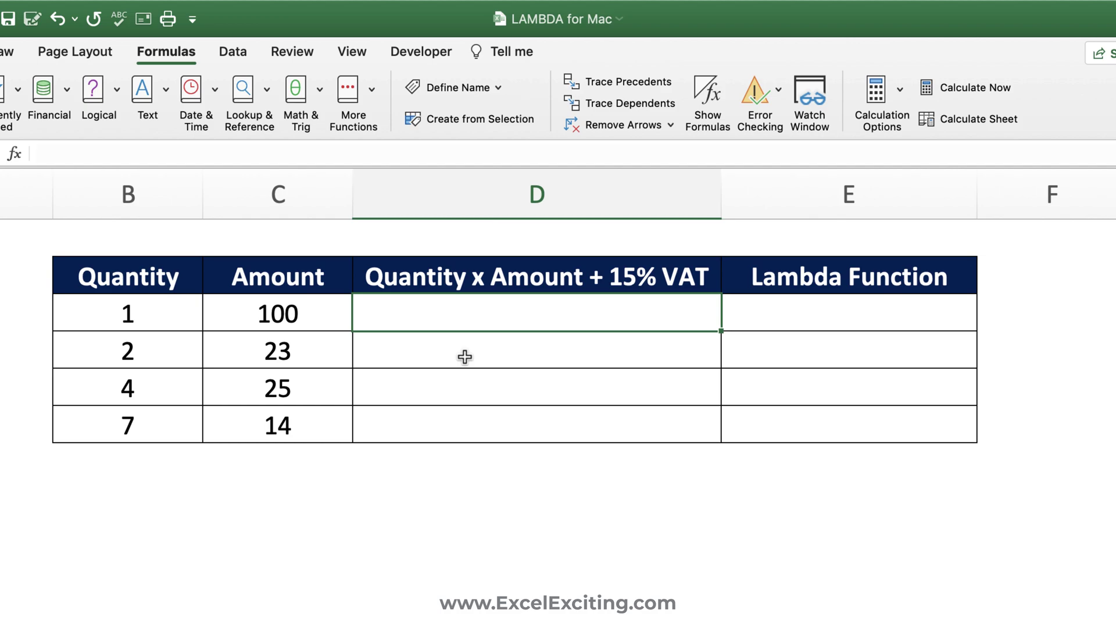
{"action": "type", "text": "="}
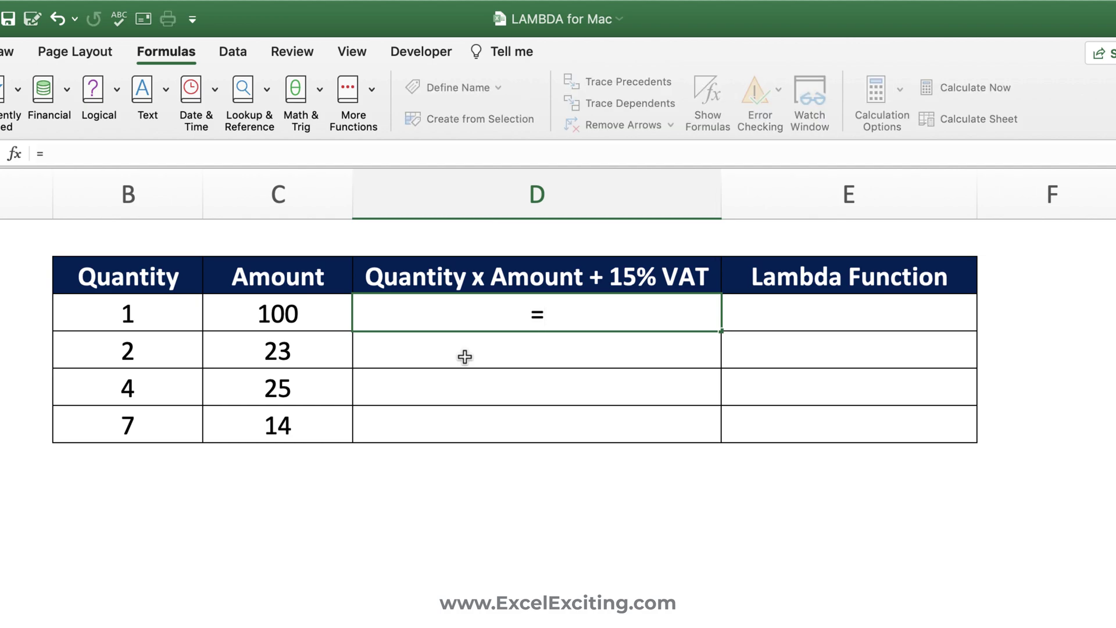
{"action": "left_click", "coordinate": [179, 320]}
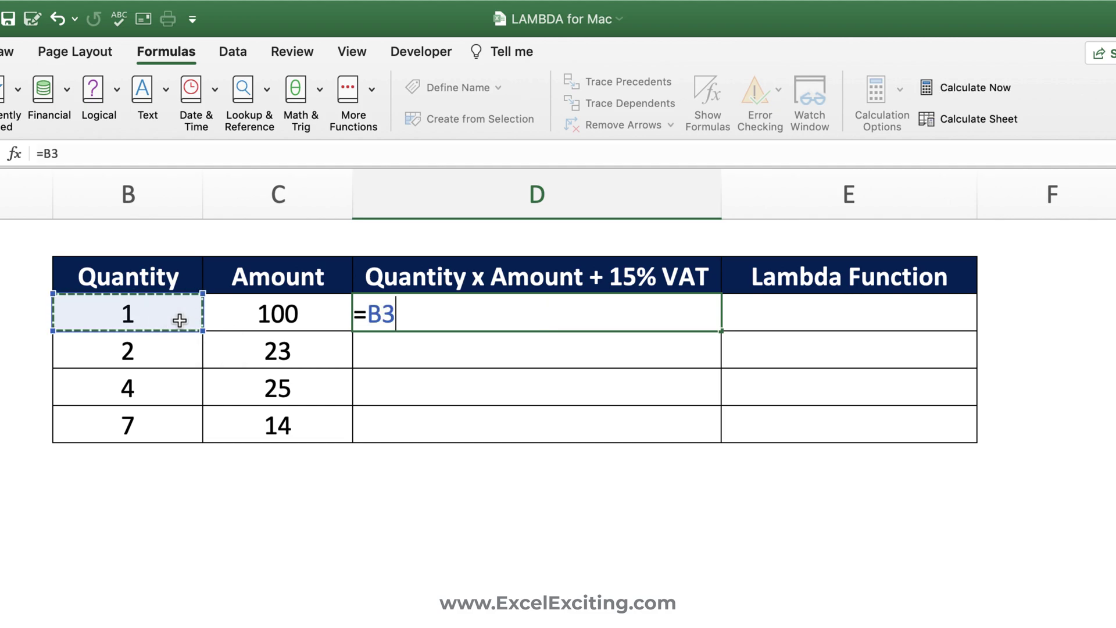
{"action": "type", "text": "*"}
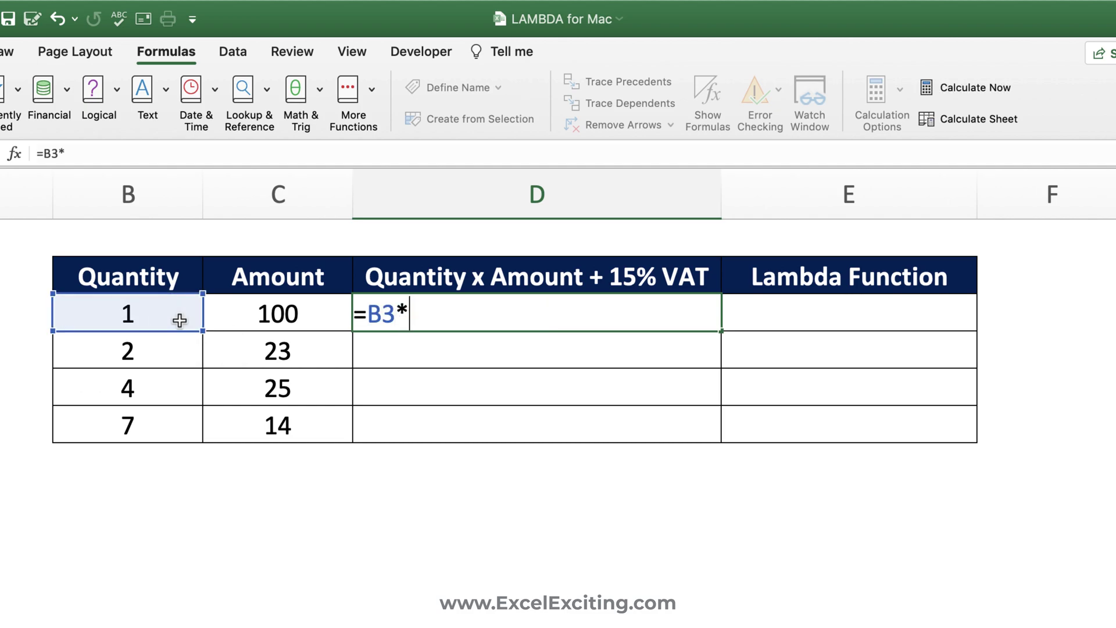
{"action": "left_click", "coordinate": [282, 329]}
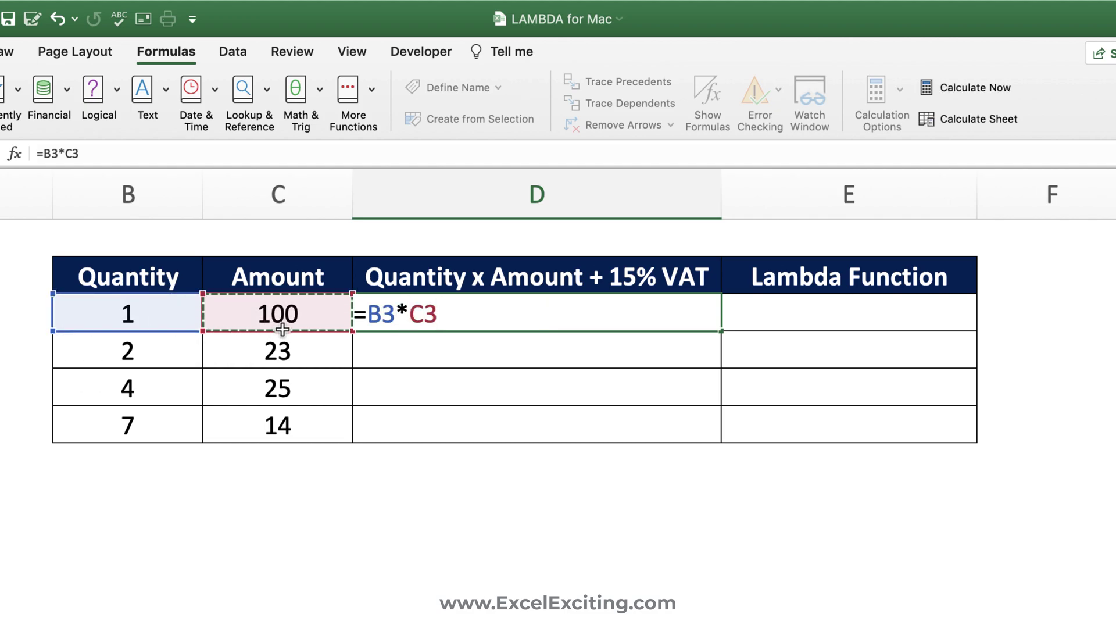
{"action": "type", "text": "*1"}
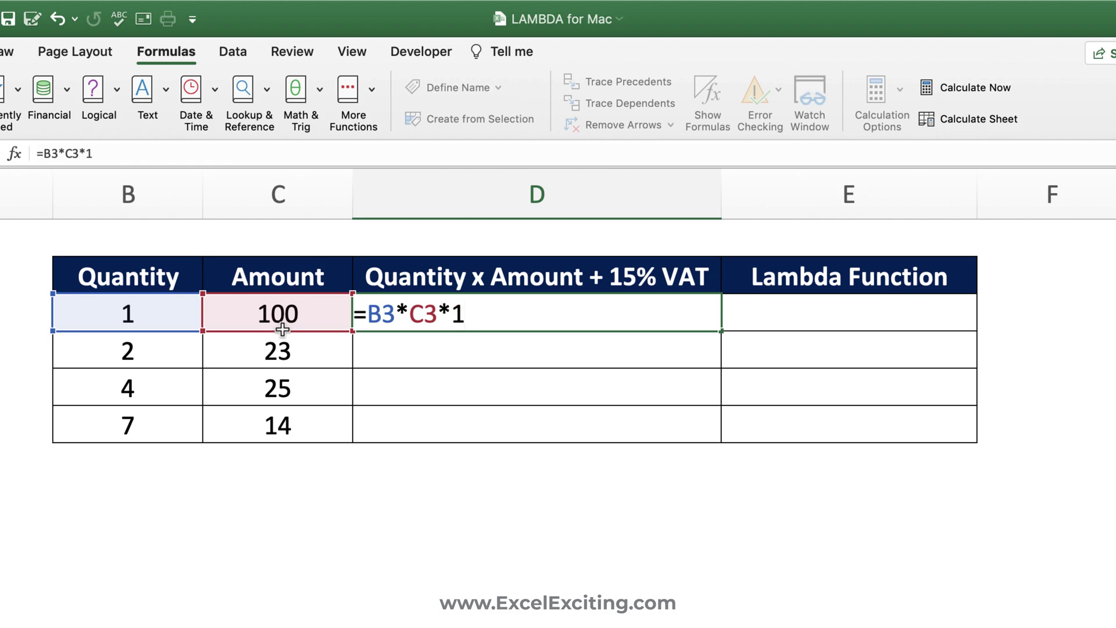
{"action": "type", "text": "15%"}
{"action": "key", "text": "Return"}
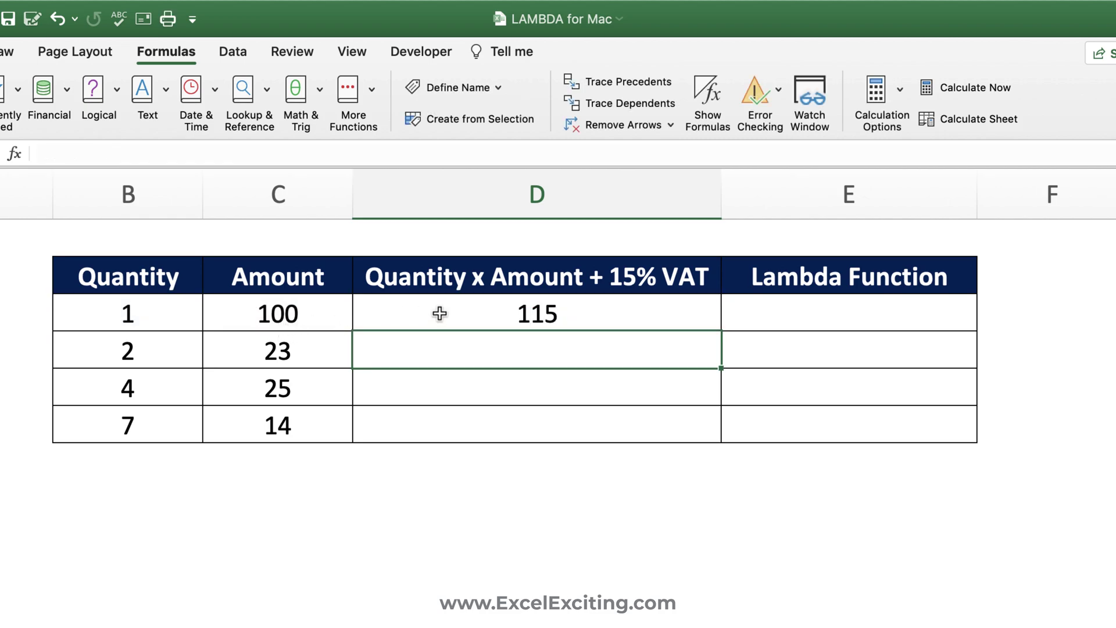
{"action": "left_click", "coordinate": [561, 300]}
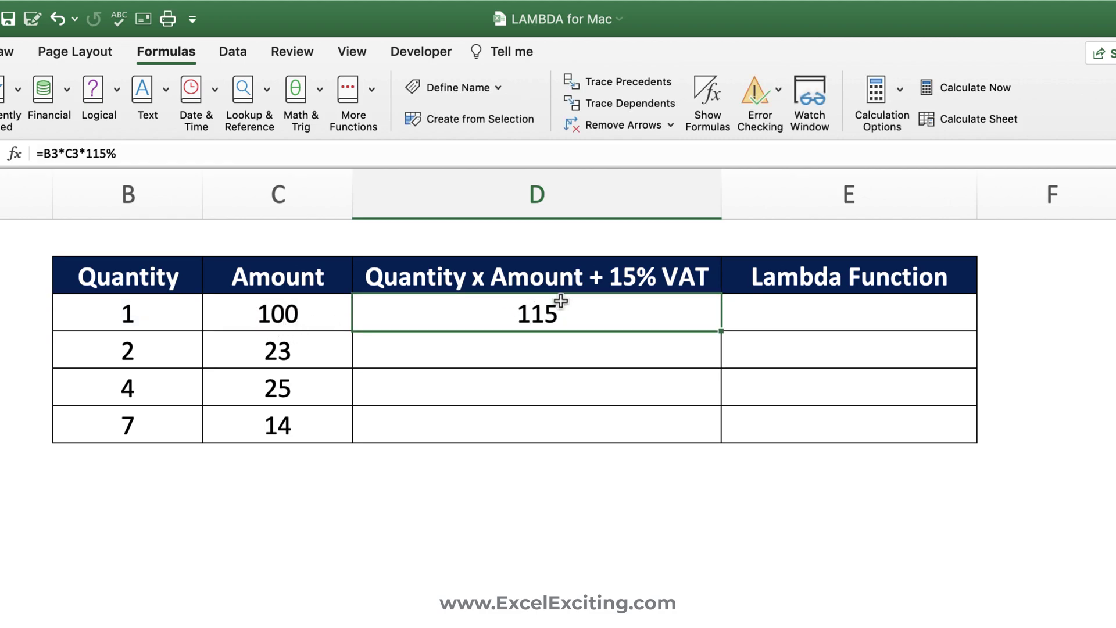
{"action": "double_click", "coordinate": [721, 331]}
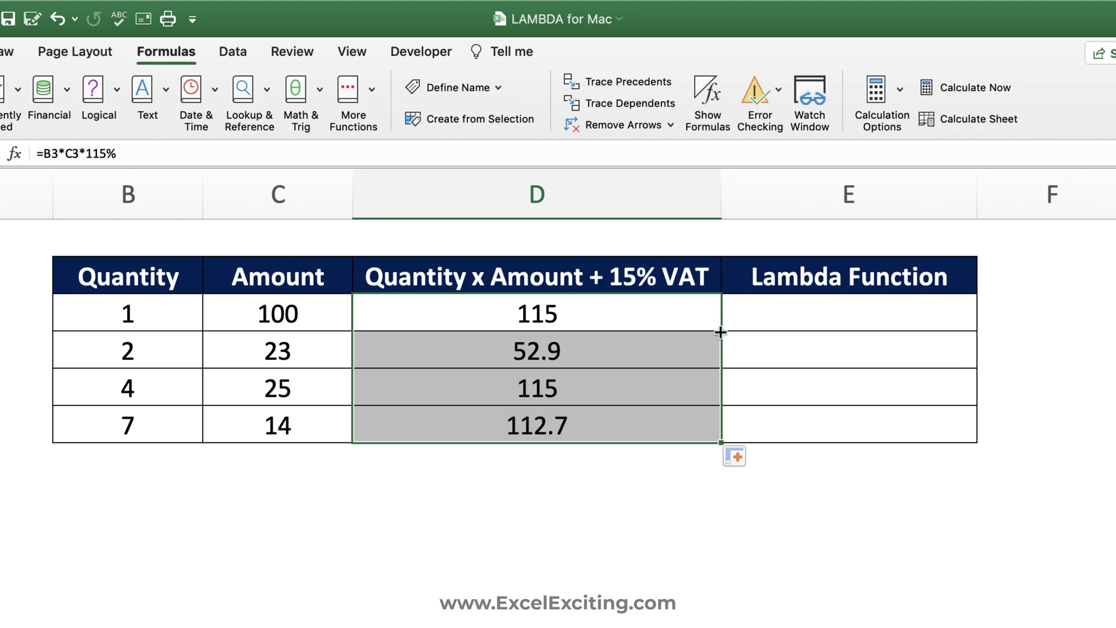
Examine the quantity, amount and 115% parts of the formula in D3.
{"action": "double_click", "coordinate": [472, 313]}
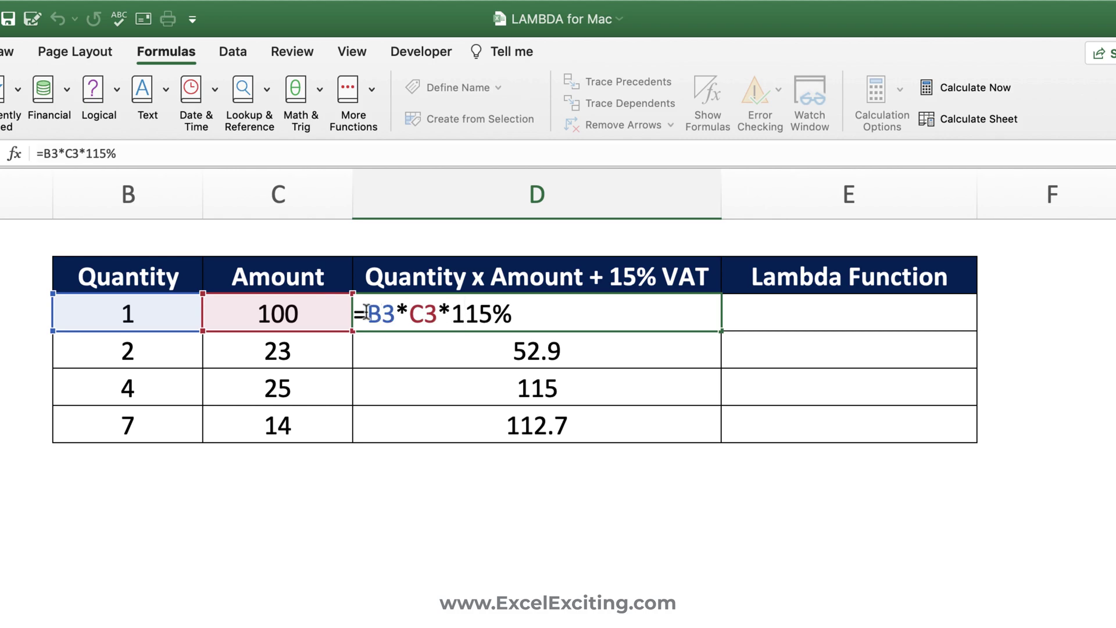
{"action": "left_click_drag", "start_coordinate": [368, 314], "coordinate": [447, 333]}
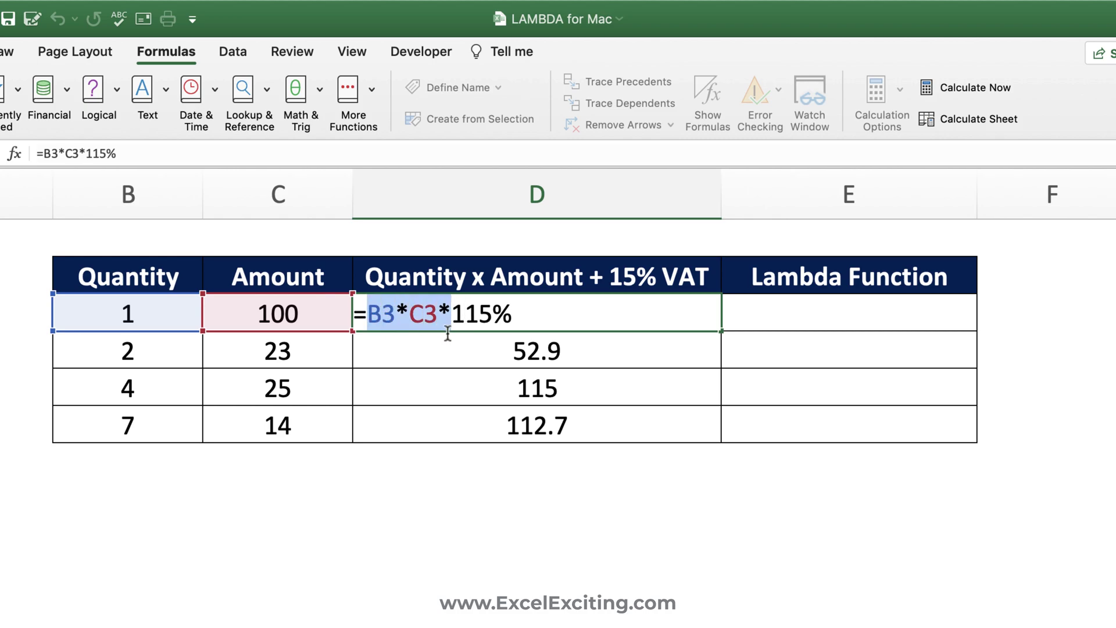
{"action": "left_click", "coordinate": [456, 314]}
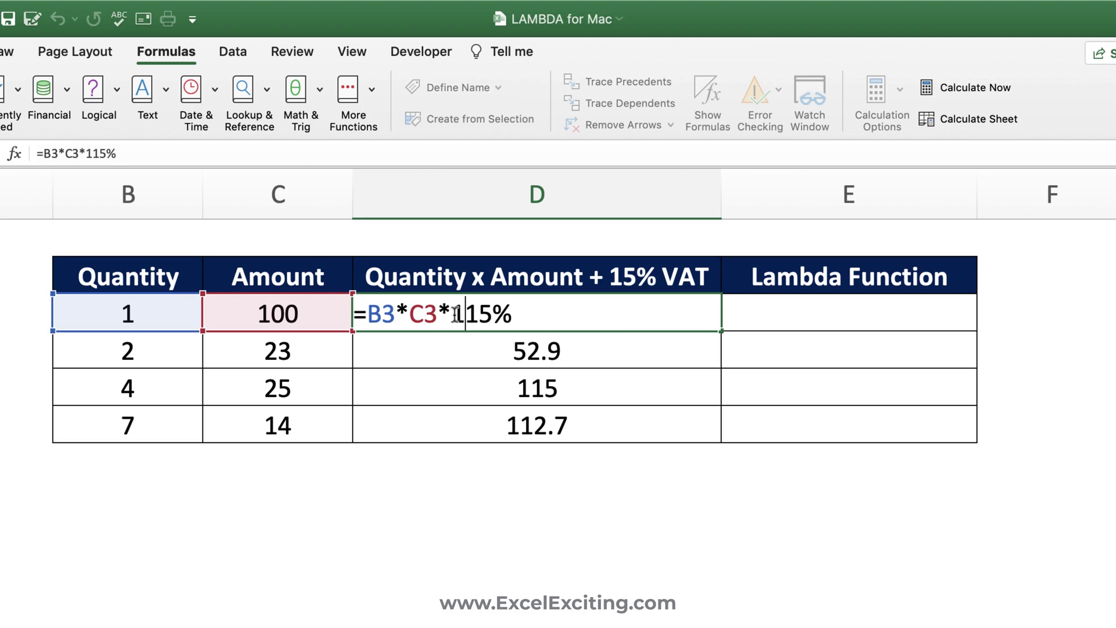
{"action": "left_click_drag", "start_coordinate": [456, 313], "coordinate": [553, 316]}
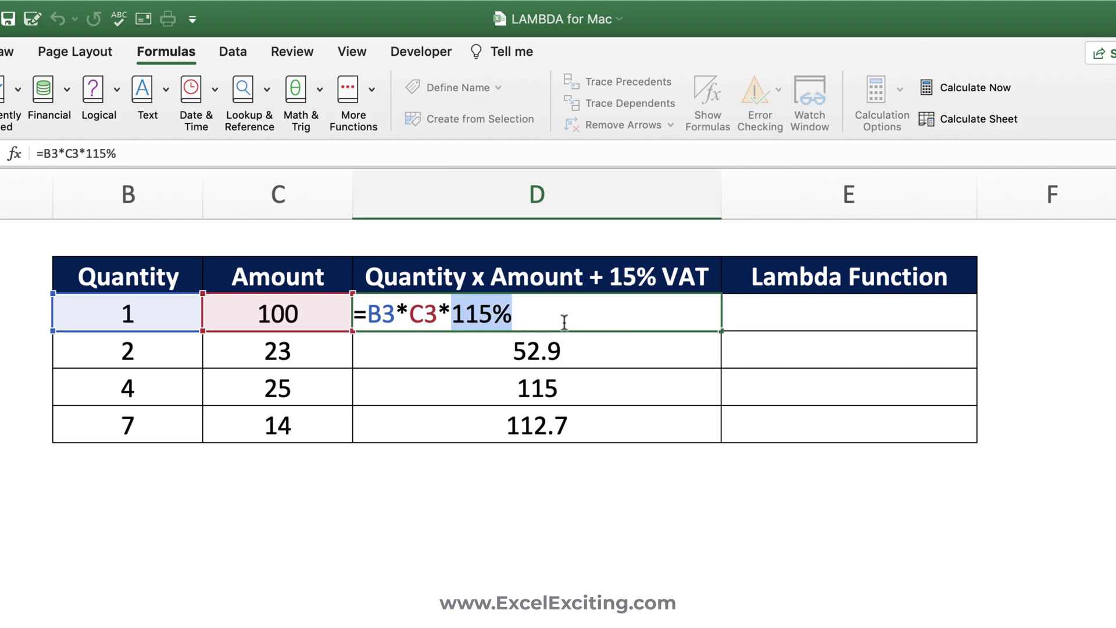
{"action": "key", "text": "Return"}
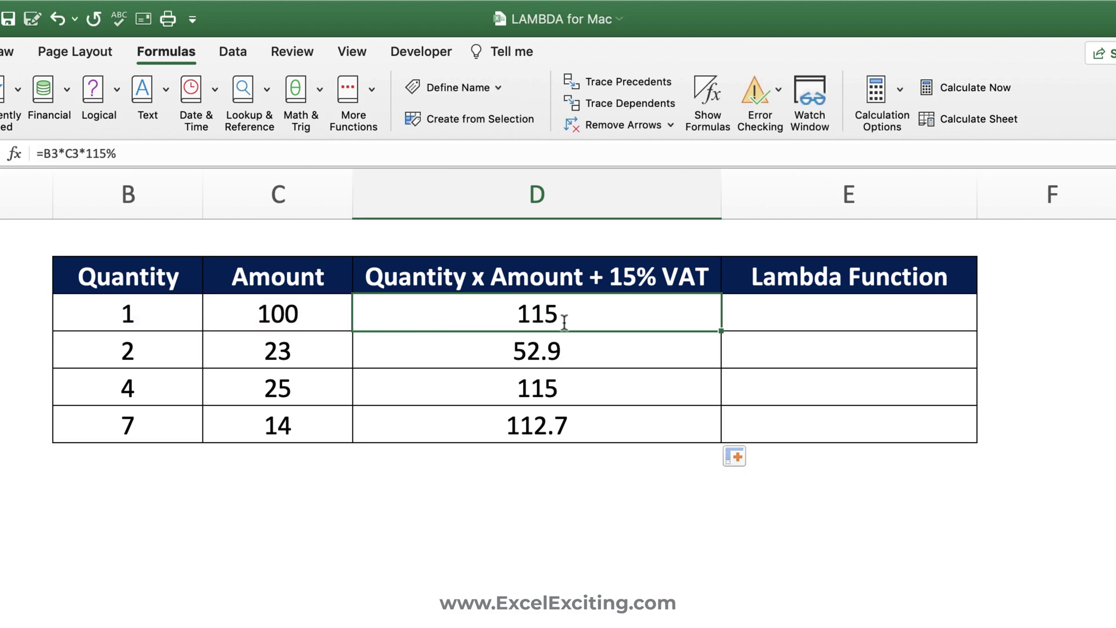
Enter =LAMBDA(qty,amt,qty*amt*115%) in cell E3.
{"action": "left_click", "coordinate": [785, 322]}
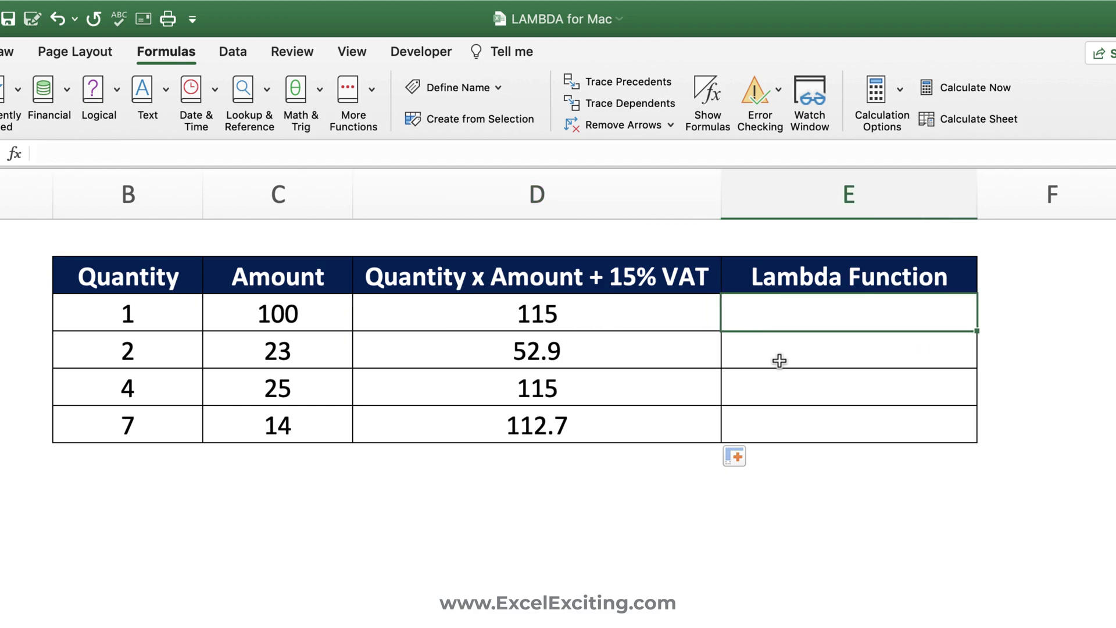
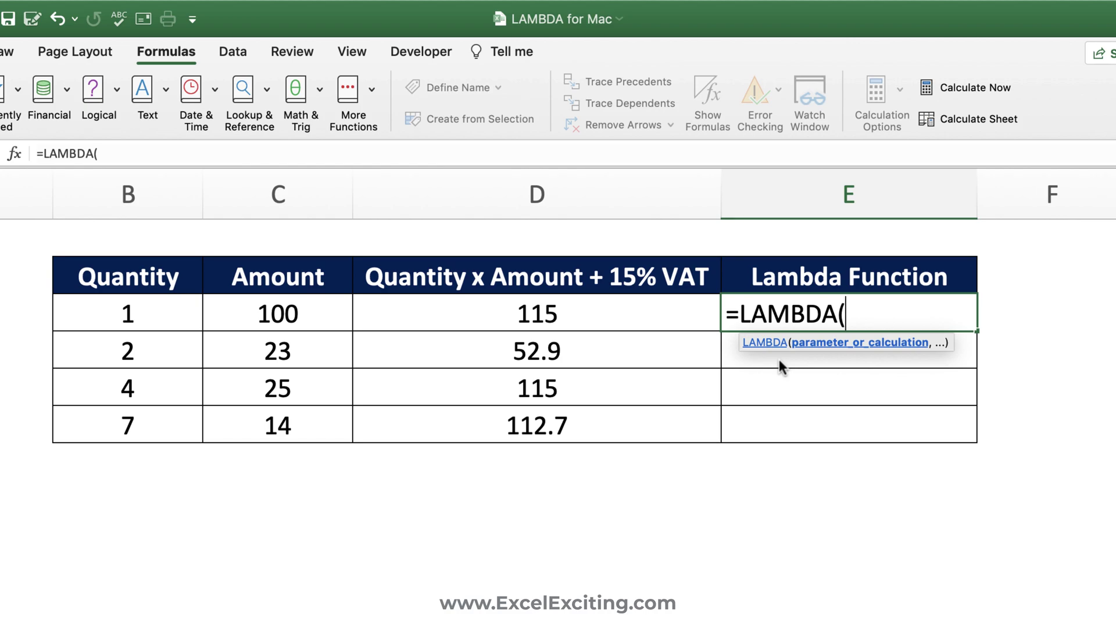
{"action": "type", "text": "qty,"}
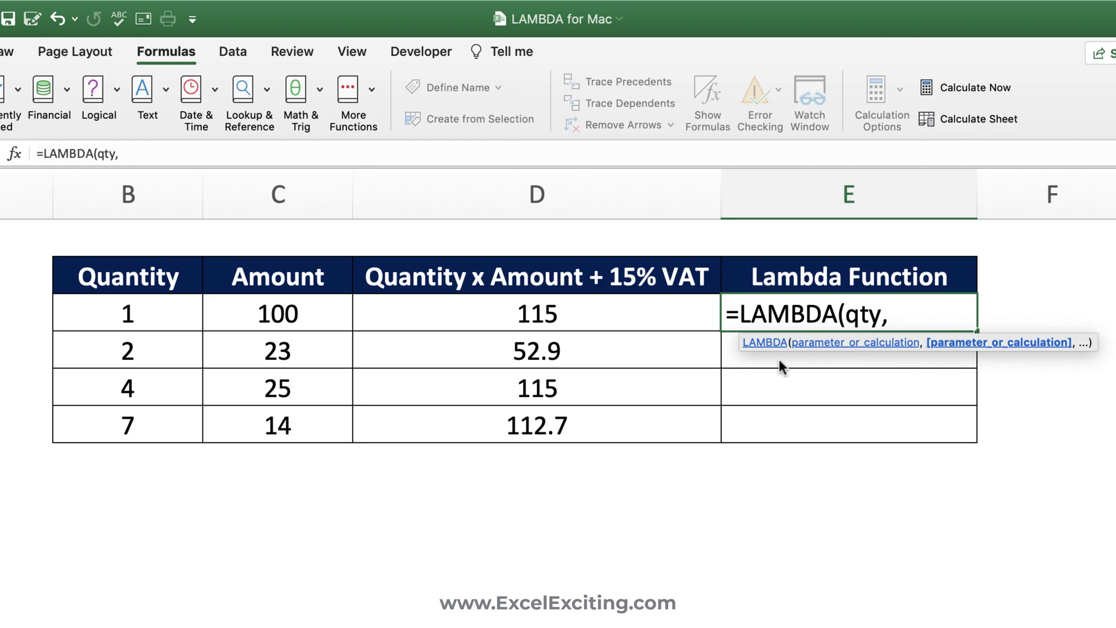
{"action": "type", "text": "amt,"}
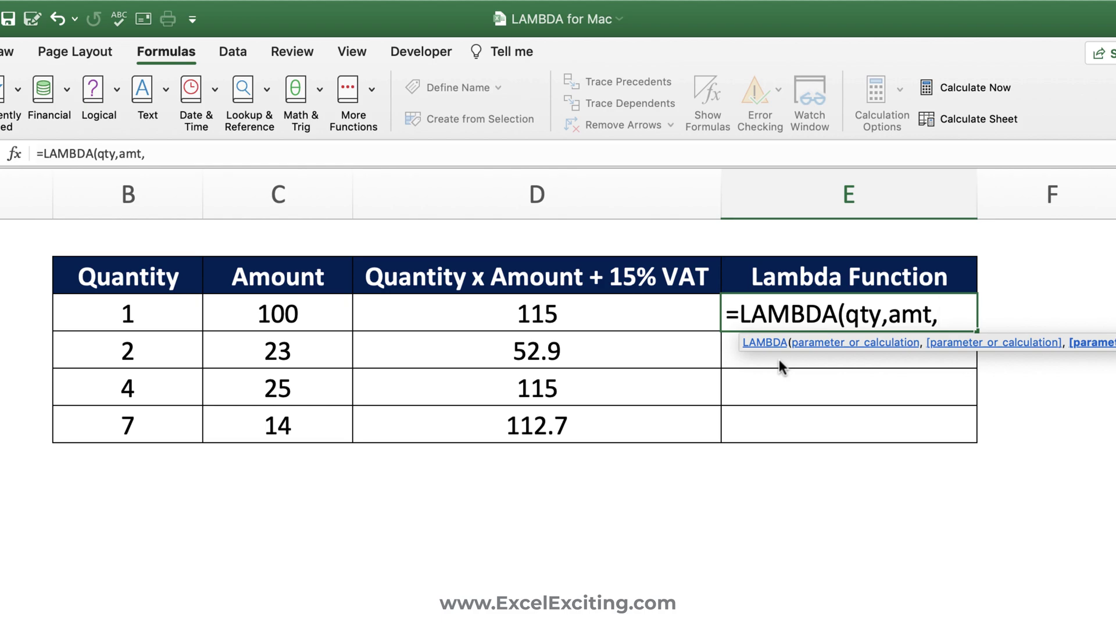
{"action": "type", "text": "qty"}
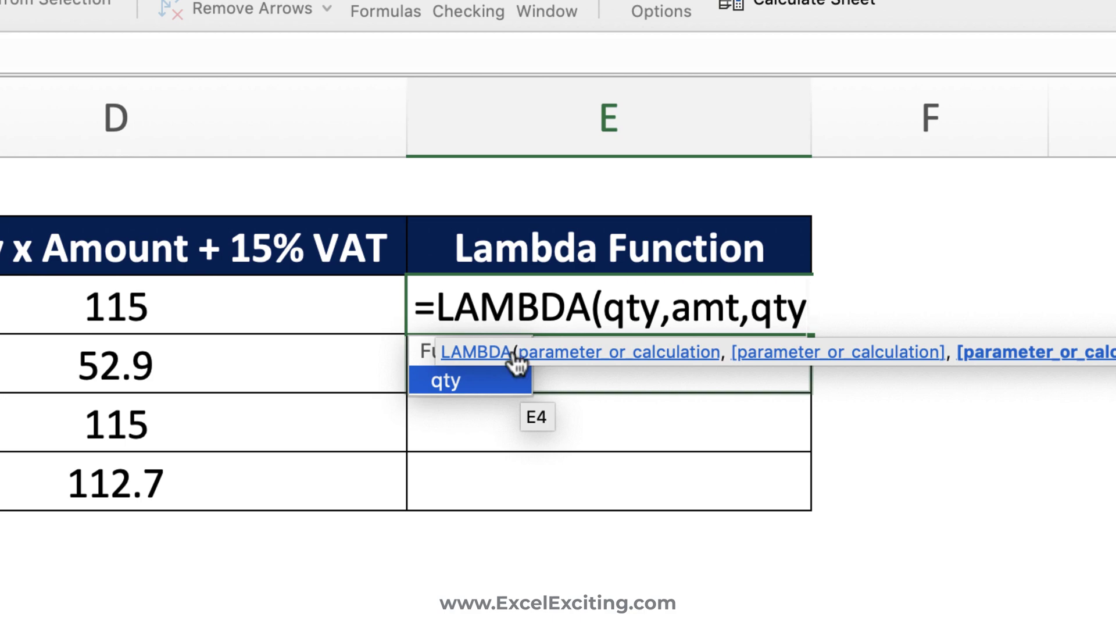
{"action": "left_click_drag", "start_coordinate": [459, 346], "coordinate": [457, 481]}
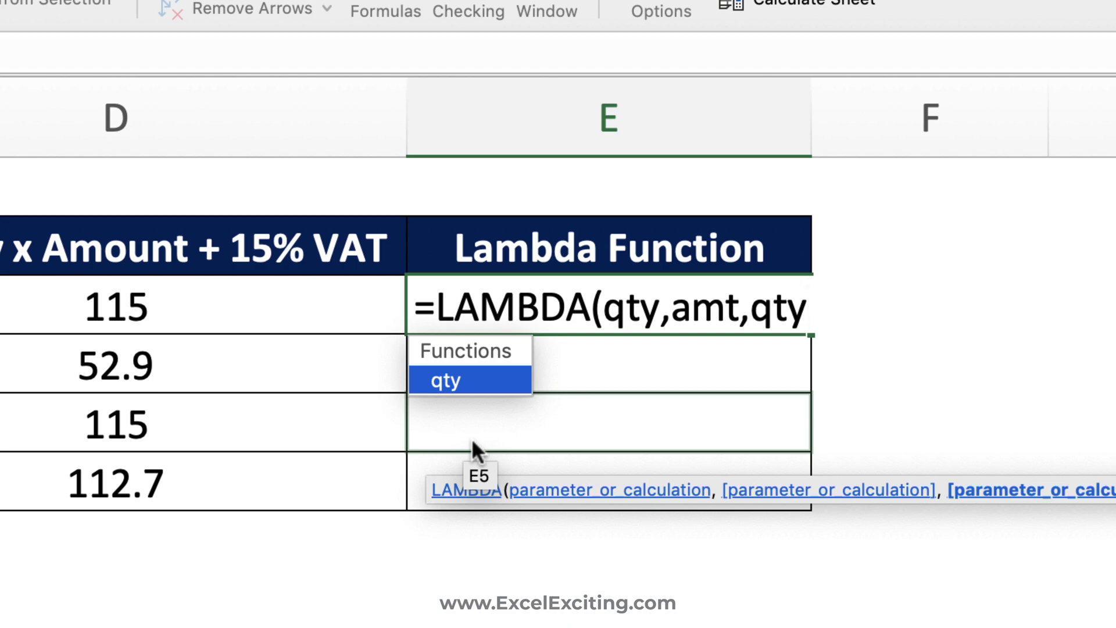
{"action": "type", "text": "*"}
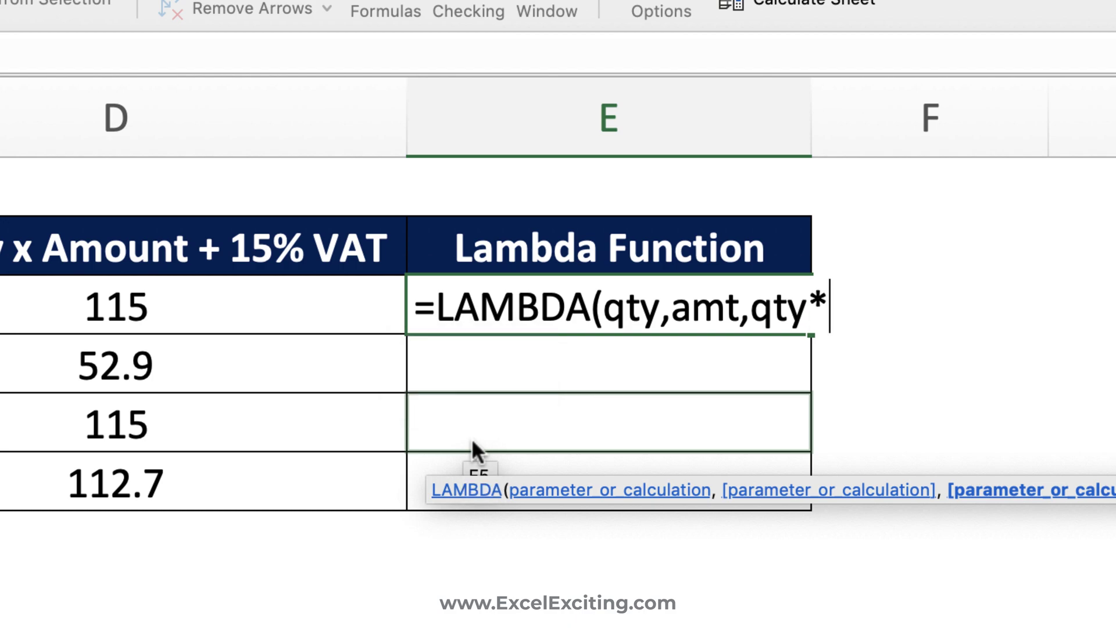
{"action": "type", "text": "am"}
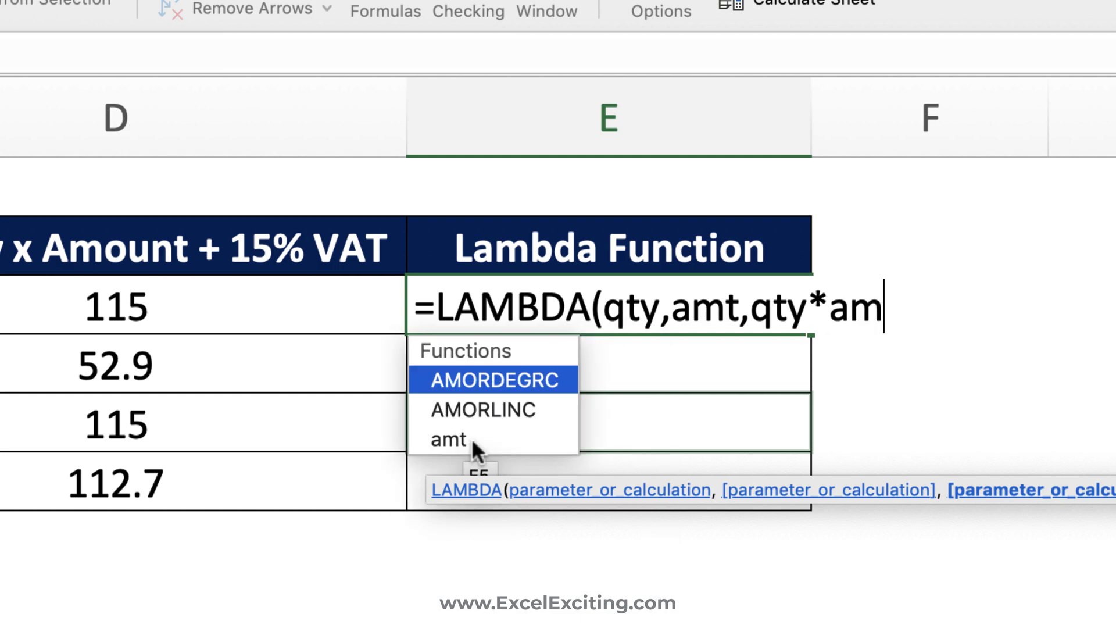
{"action": "type", "text": "t"}
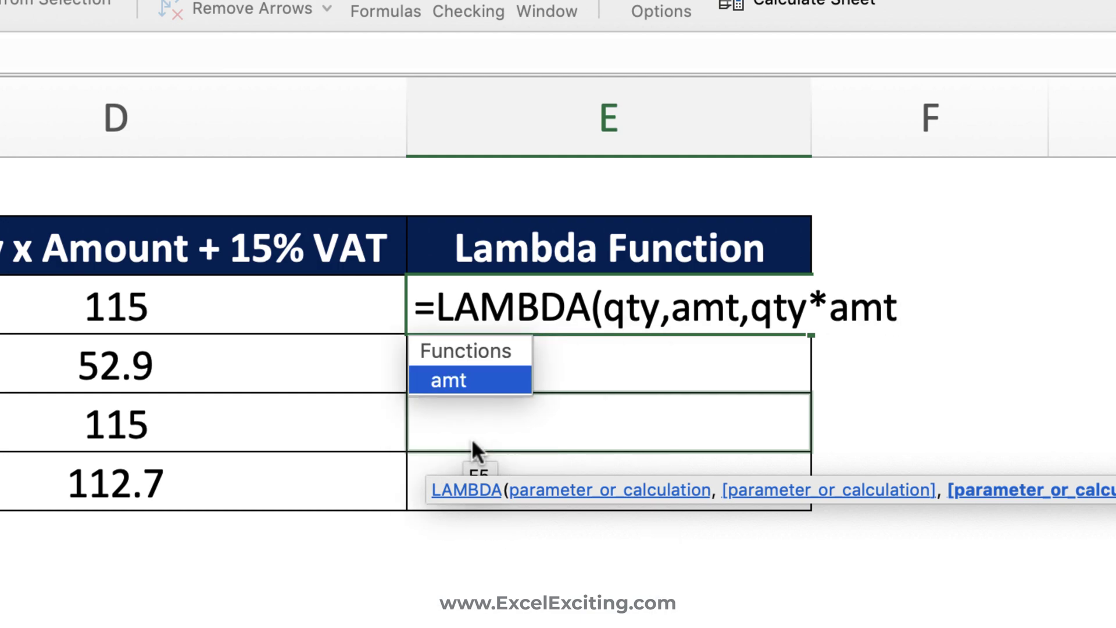
{"action": "type", "text": "*115"}
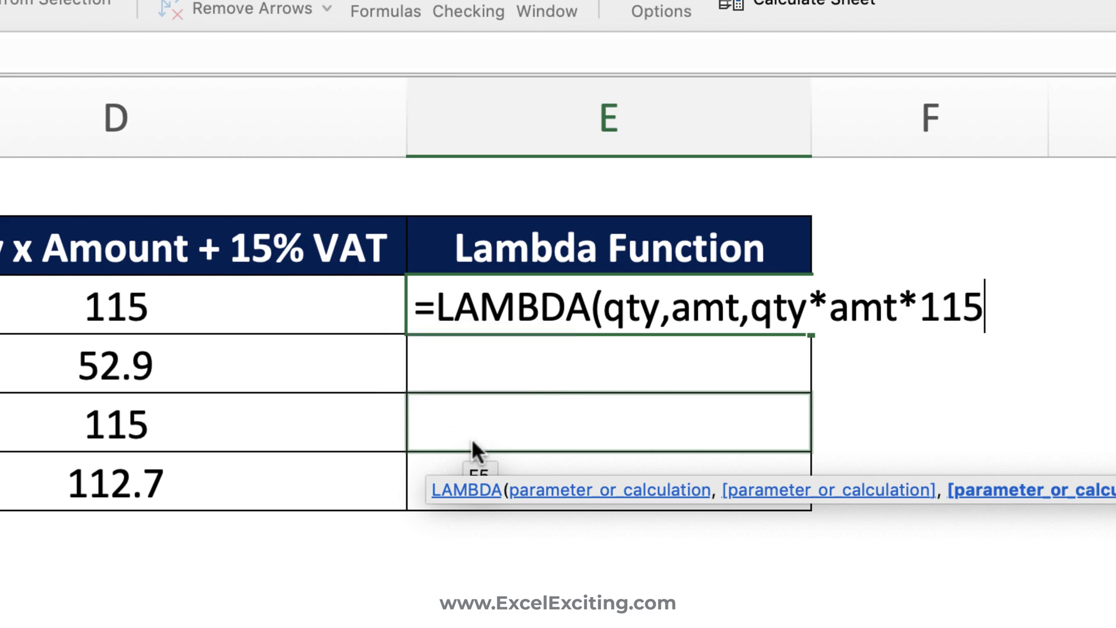
{"action": "type", "text": "%)"}
{"action": "key", "text": "Return"}
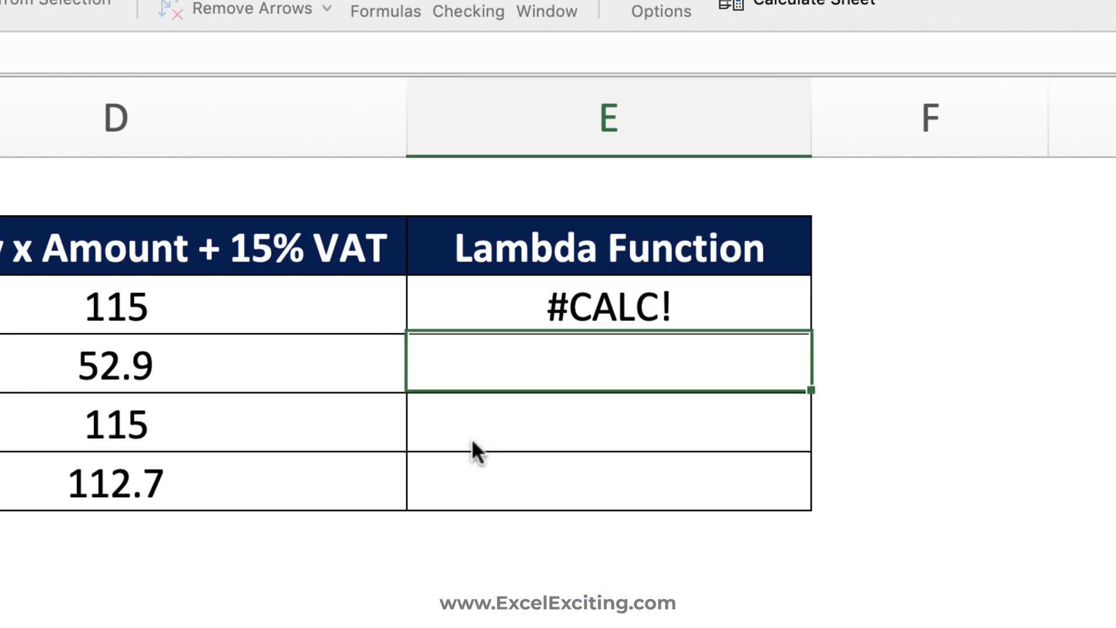
Append the arguments (B3,C3) to the end of the LAMBDA formula in E3.
{"action": "left_click", "coordinate": [722, 308]}
{"action": "double_click", "coordinate": [724, 309]}
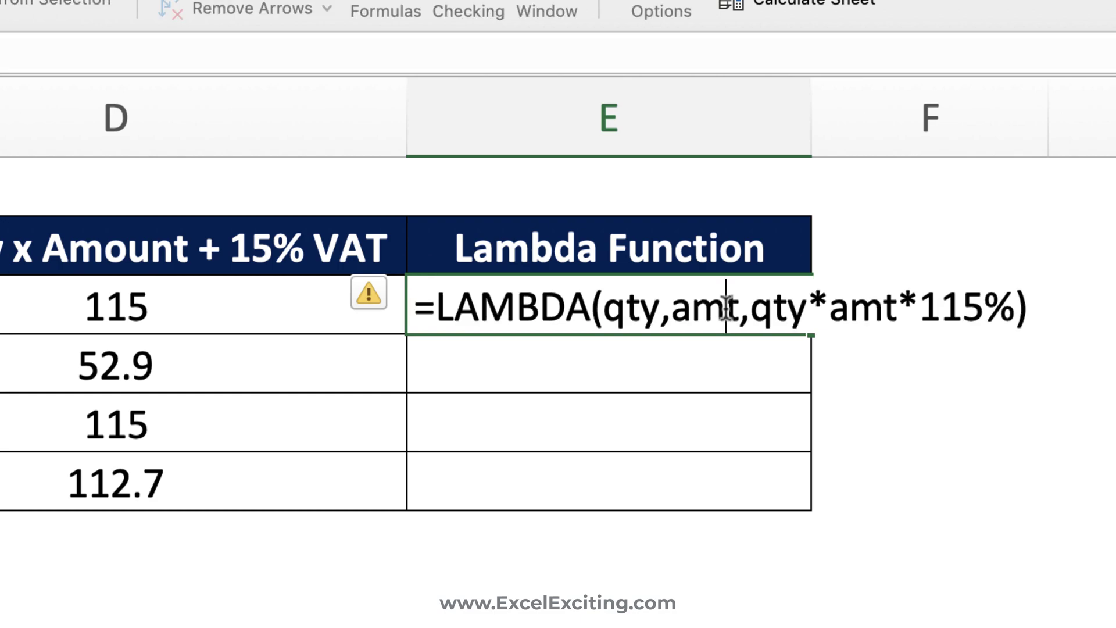
{"action": "type", "text": "("}
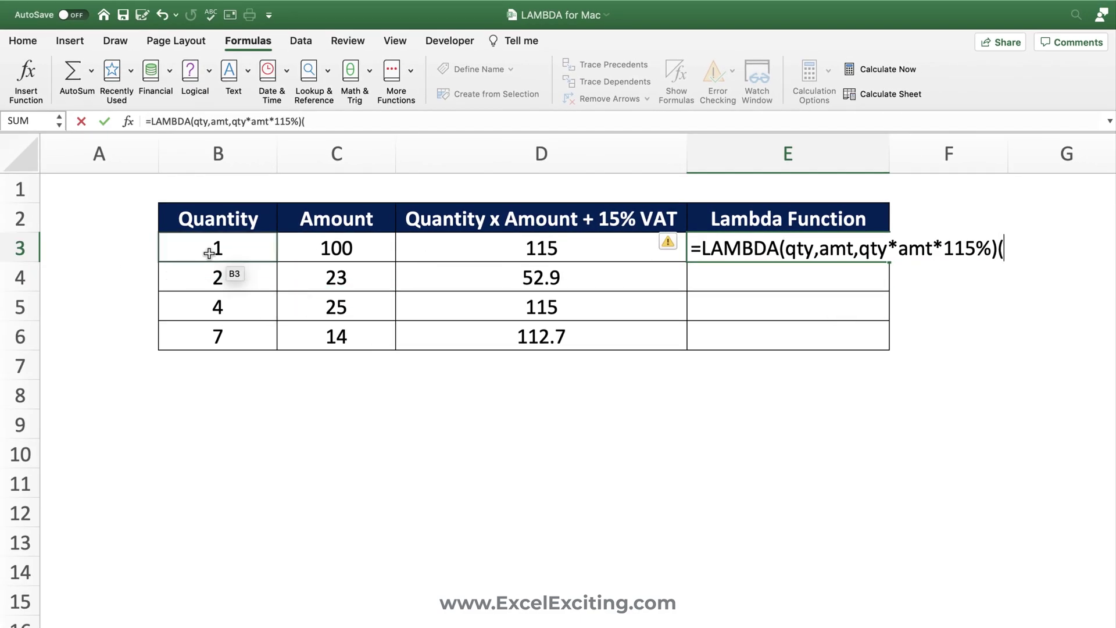
{"action": "left_click", "coordinate": [209, 253]}
{"action": "type", "text": ","}
{"action": "left_click", "coordinate": [319, 240]}
{"action": "type", "text": ")"}
{"action": "key", "text": "Return"}
Copy only the =LAMBDA(qty,amt,qty*amt*115%) part of the formula in E3, leaving the formula unedited.
{"action": "left_click", "coordinate": [802, 241]}
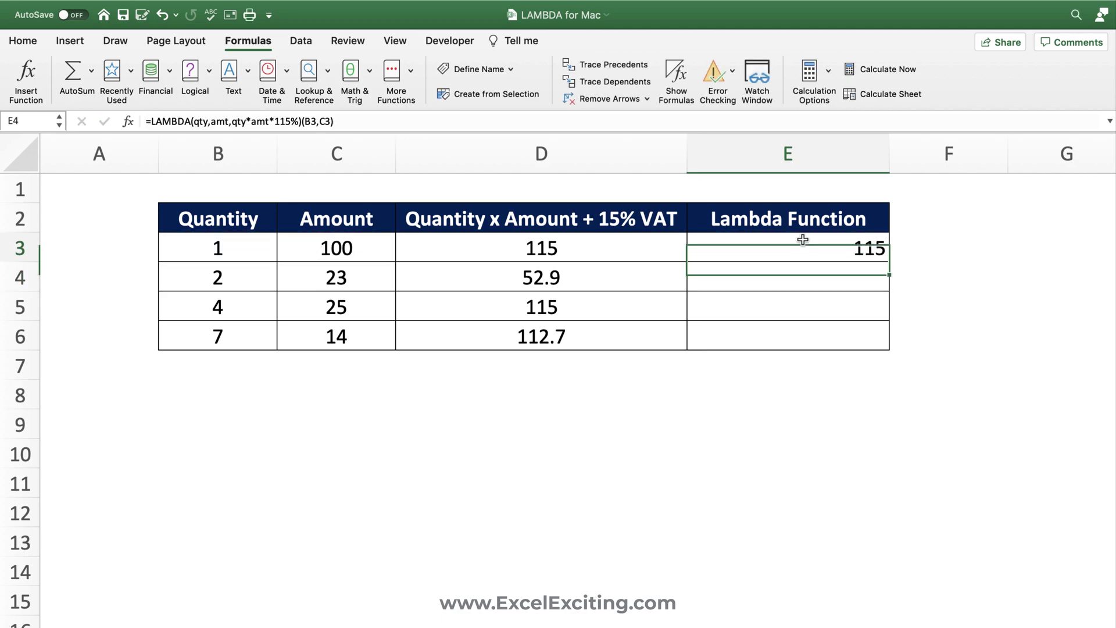
{"action": "double_click", "coordinate": [852, 250]}
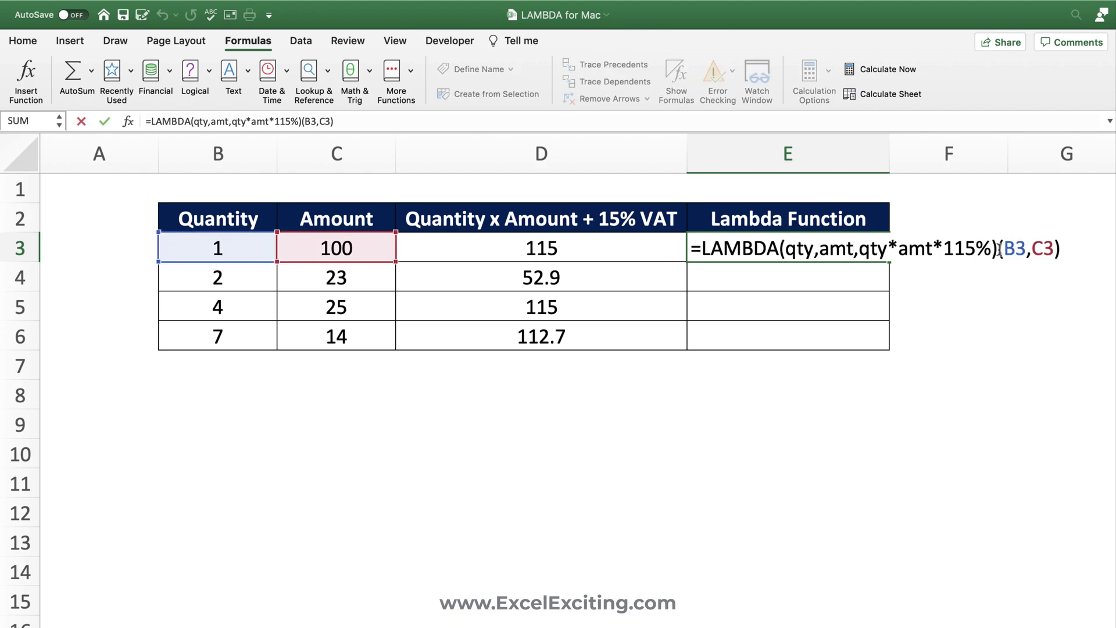
{"action": "left_click_drag", "start_coordinate": [998, 250], "coordinate": [670, 264]}
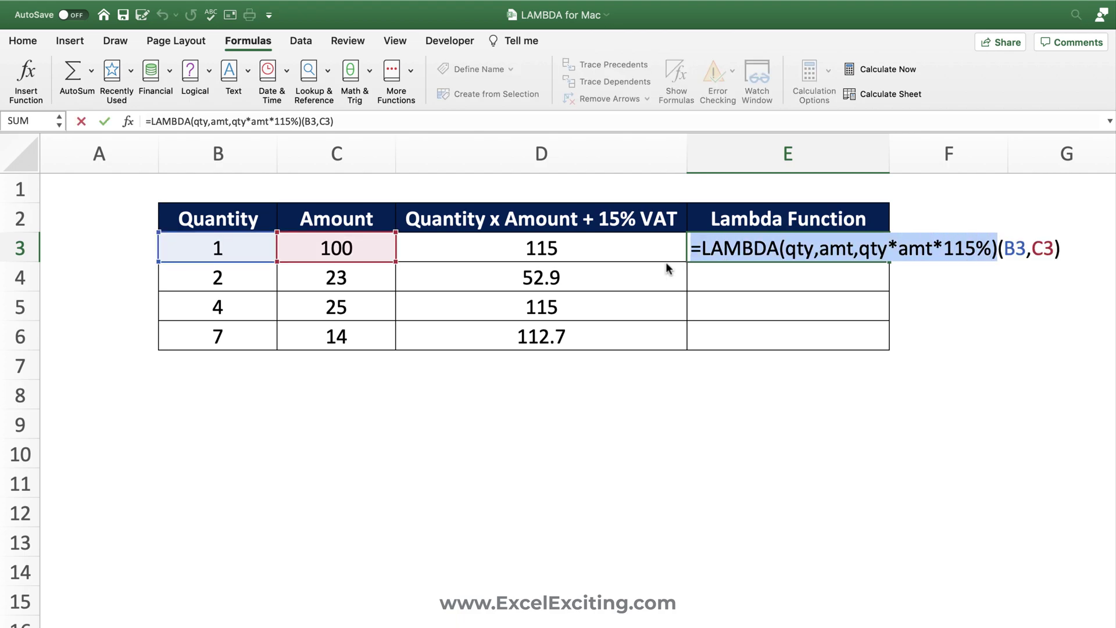
{"action": "key", "text": "Escape"}
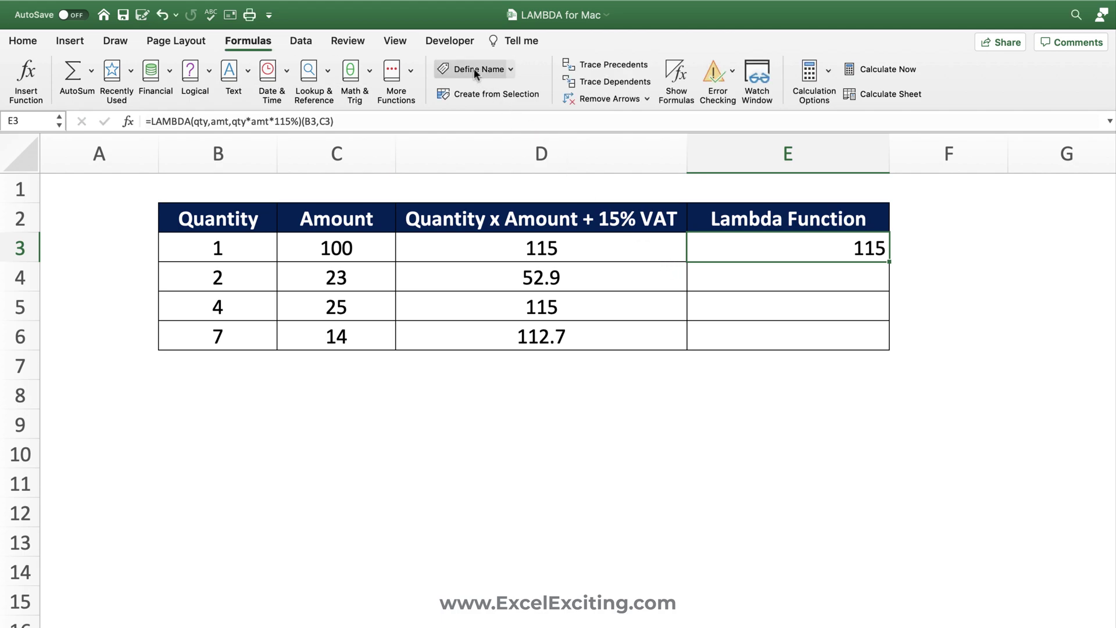
Start defining a new workbook name and call it CalVAT_15per.
{"action": "left_click", "coordinate": [473, 68]}
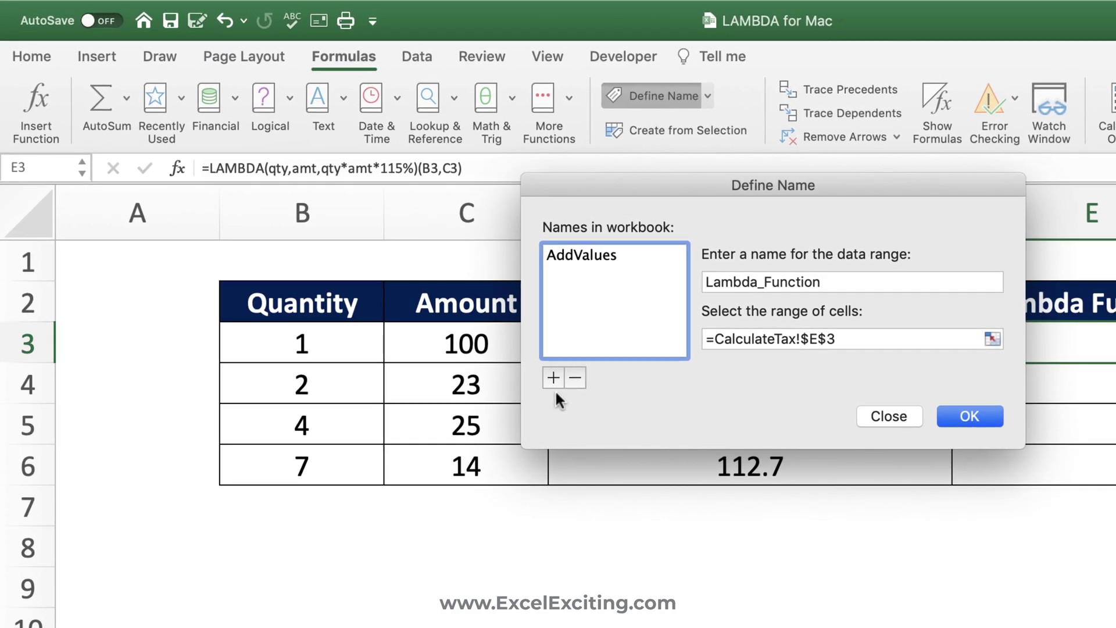
{"action": "left_click_drag", "start_coordinate": [847, 287], "coordinate": [662, 281]}
{"action": "type", "text": "CalVAT"}
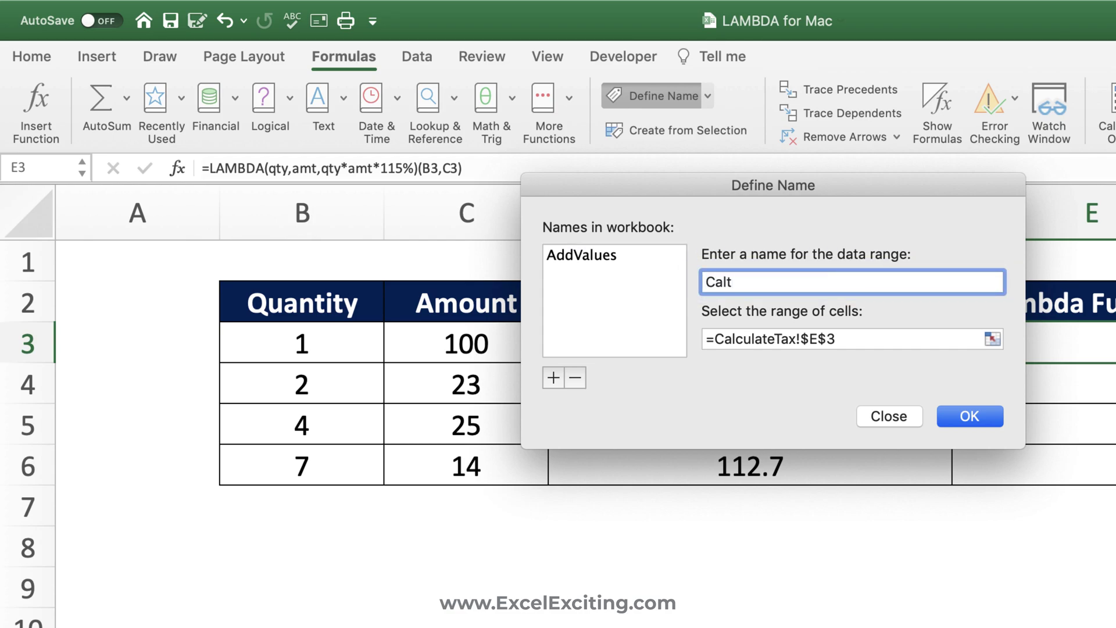
{"action": "type", "text": "_15per"}
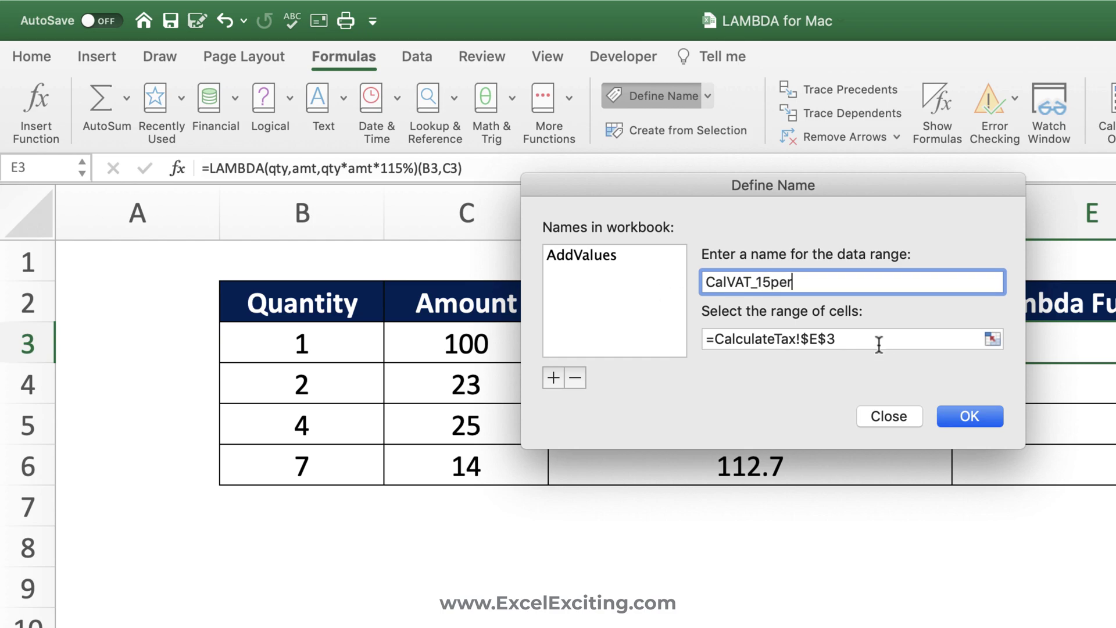
Paste =LAMBDA(qty,amt,qty*amt*115%) as the definition of CalVAT_15per and save the name.
{"action": "key", "text": "Tab"}
{"action": "key", "text": "super+v"}
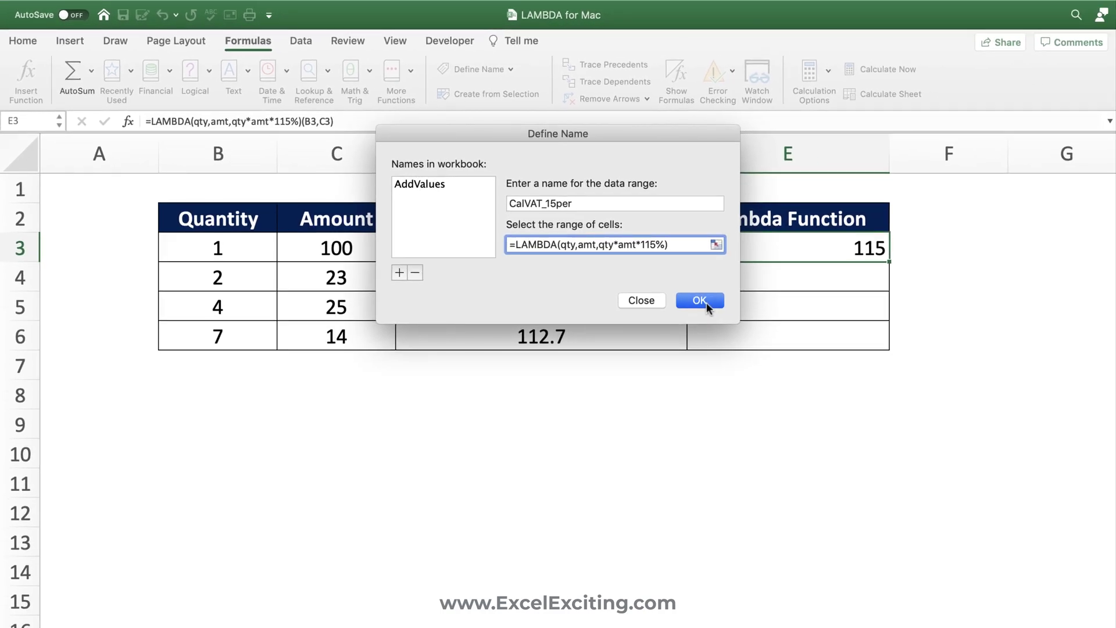
{"action": "left_click", "coordinate": [969, 416]}
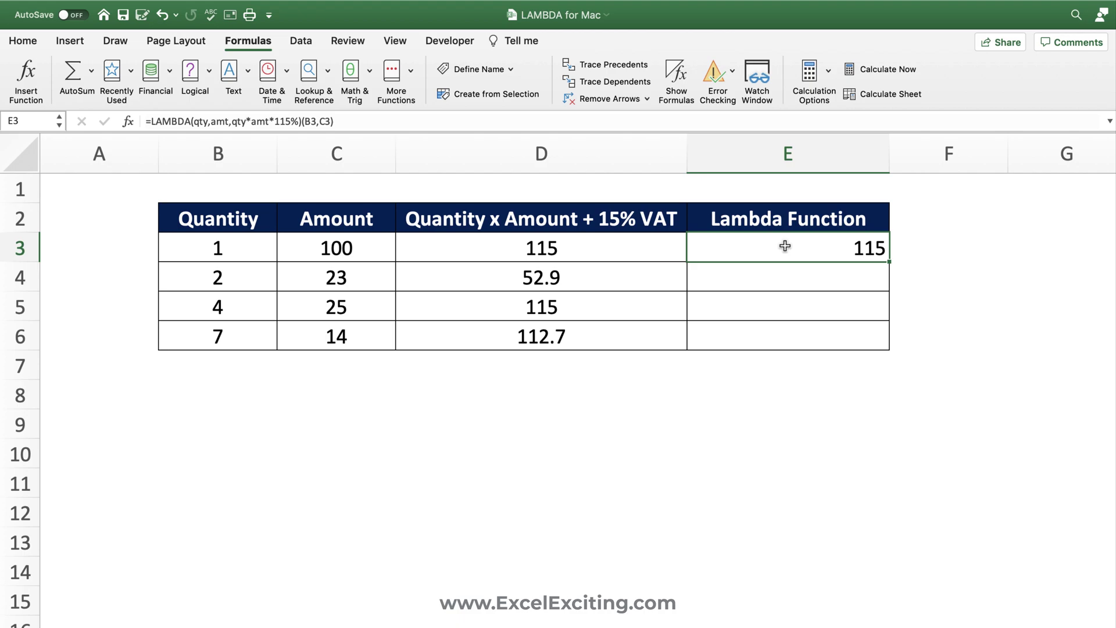
Replace the formula in E3 with =CalVAT_15per(B3,C3) and fill it down to E6.
{"action": "type", "text": "=cal"}
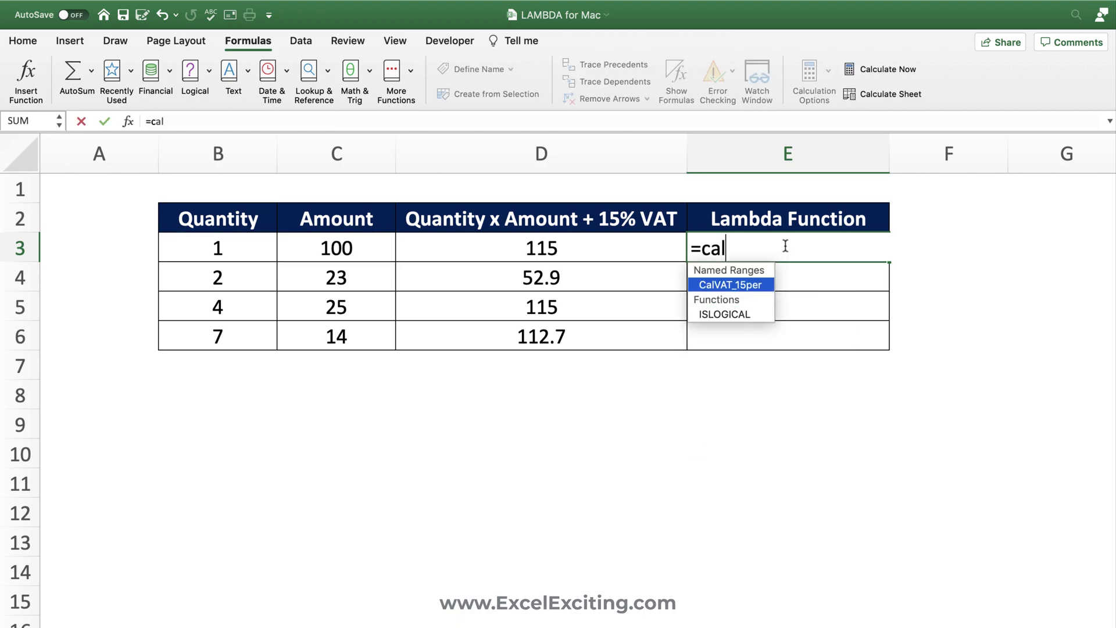
{"action": "key", "text": "Tab"}
{"action": "type", "text": "("}
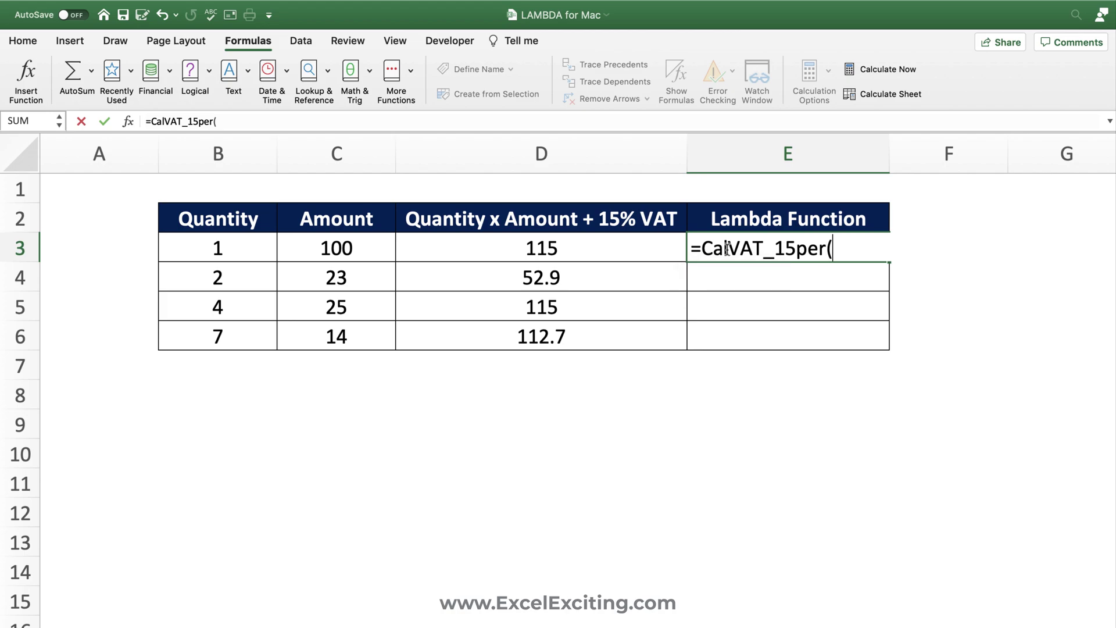
{"action": "left_click", "coordinate": [216, 252]}
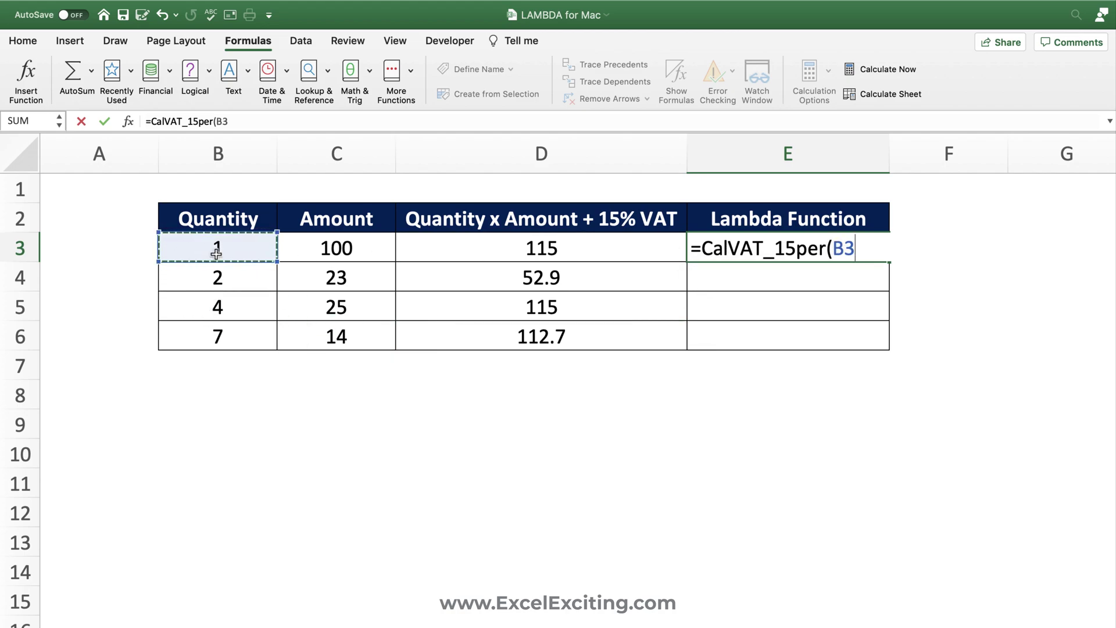
{"action": "type", "text": ","}
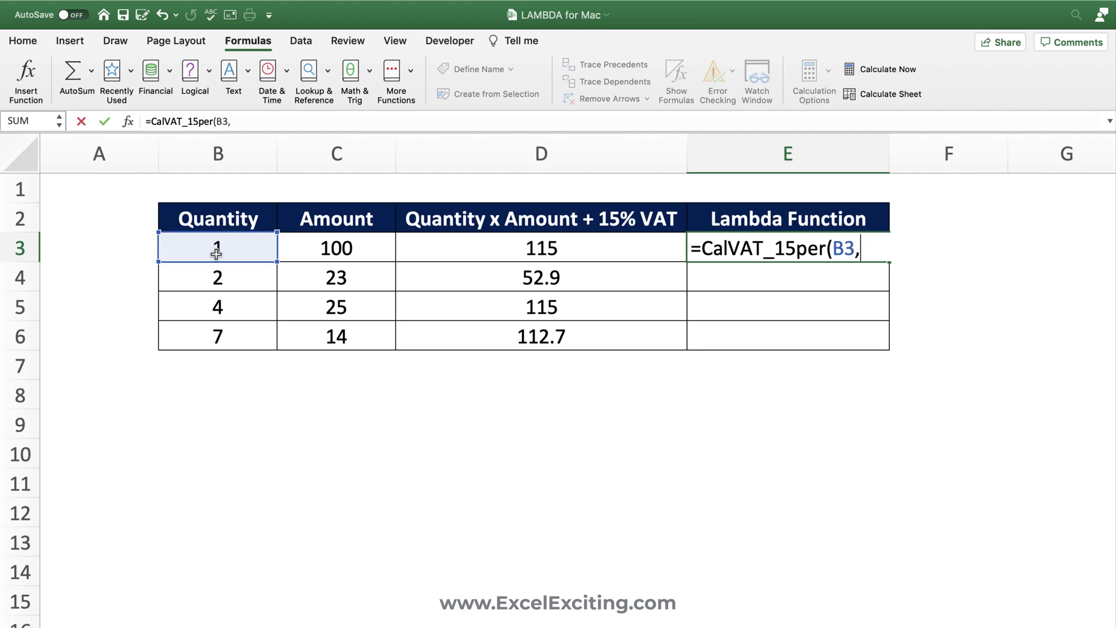
{"action": "left_click", "coordinate": [329, 247]}
{"action": "type", "text": ")"}
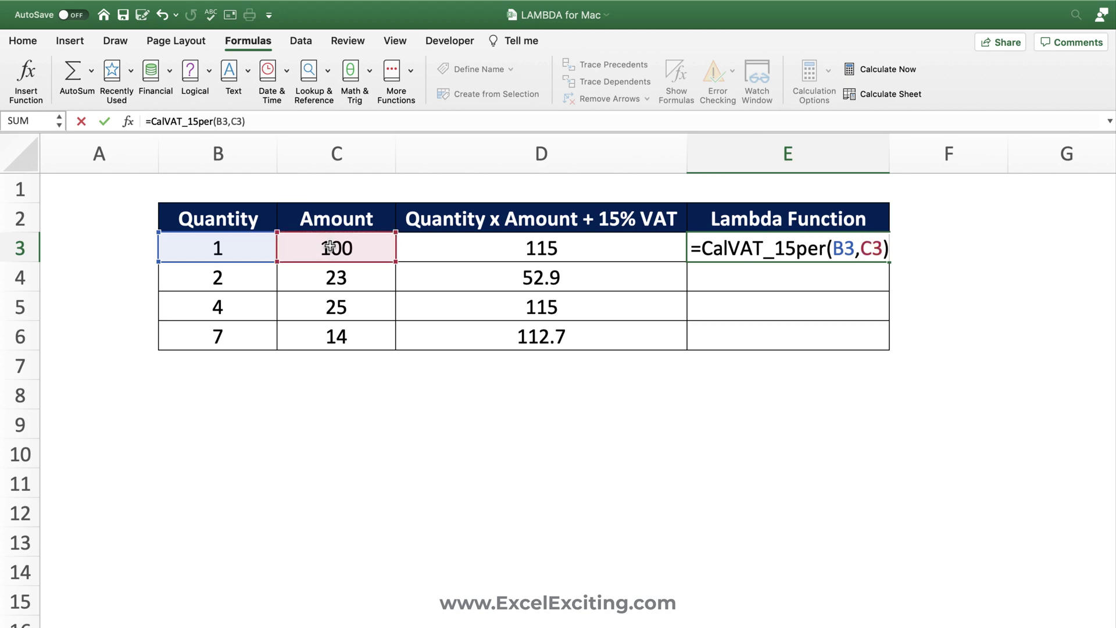
{"action": "key", "text": "Return"}
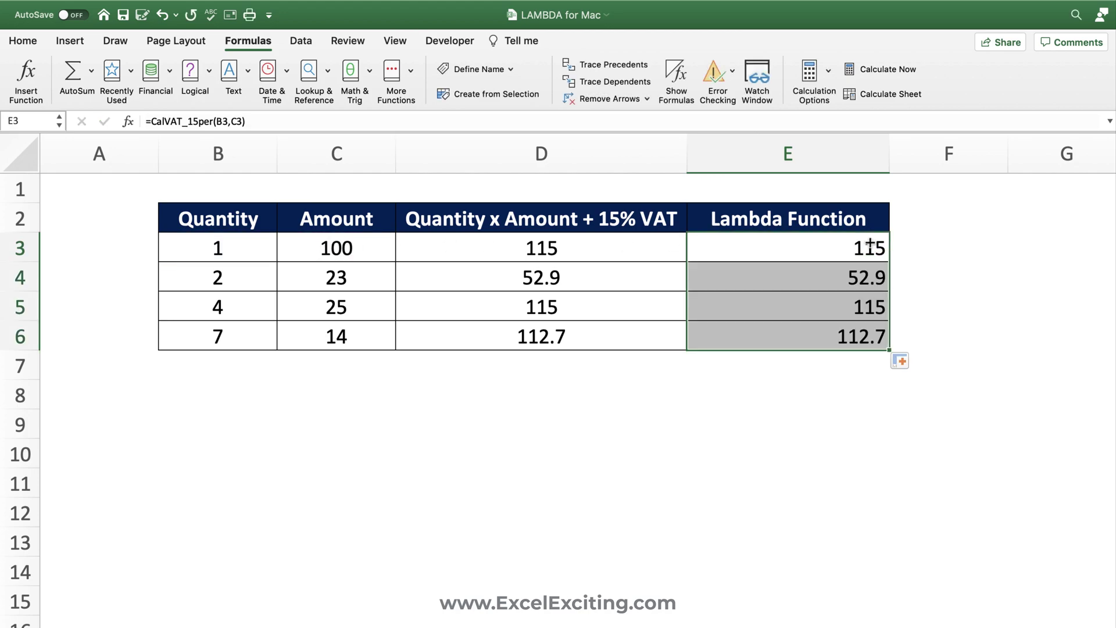
{"action": "left_click", "coordinate": [791, 295]}
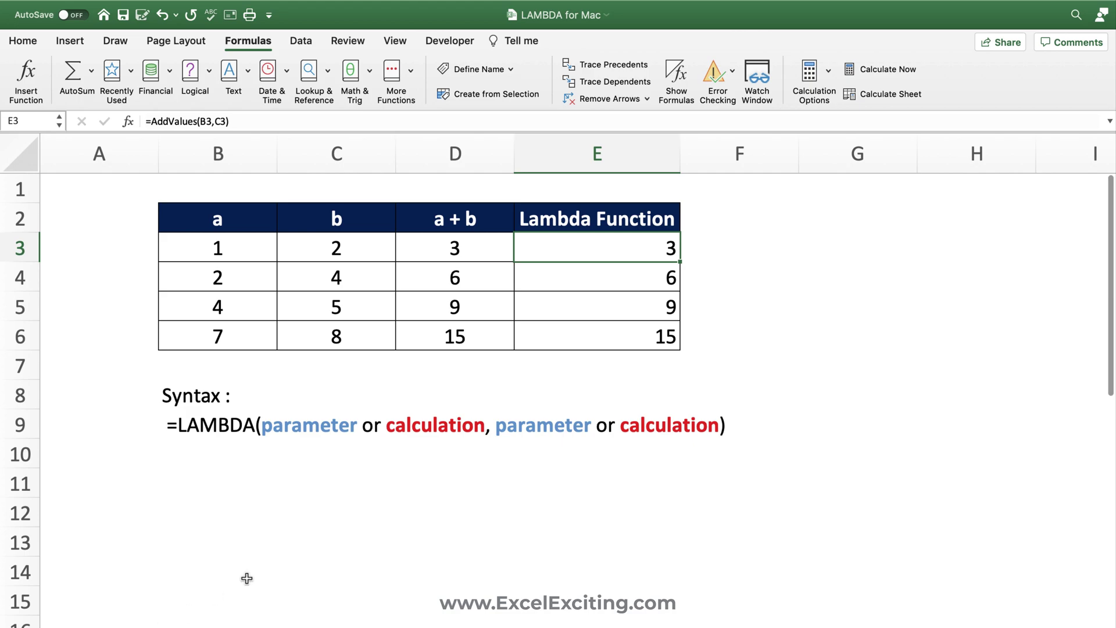
On the sheet with the a + b table, enter =CalVAT_15per(E3,D3) in cell G3.
{"action": "left_click", "coordinate": [814, 249]}
{"action": "type", "text": "="}
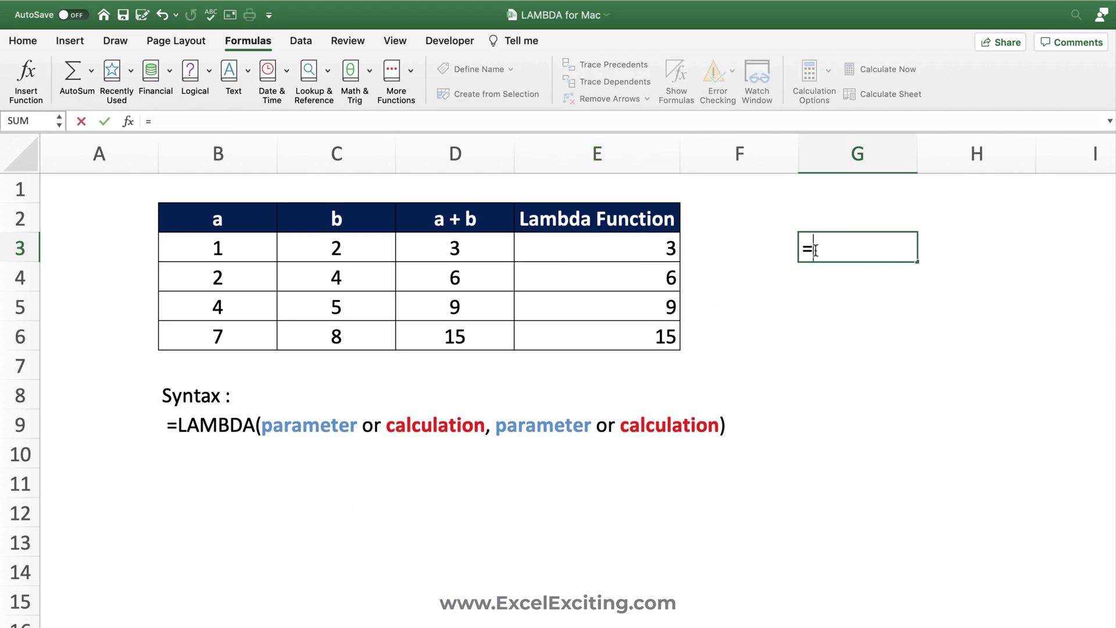
{"action": "type", "text": "CalVAT_15per"}
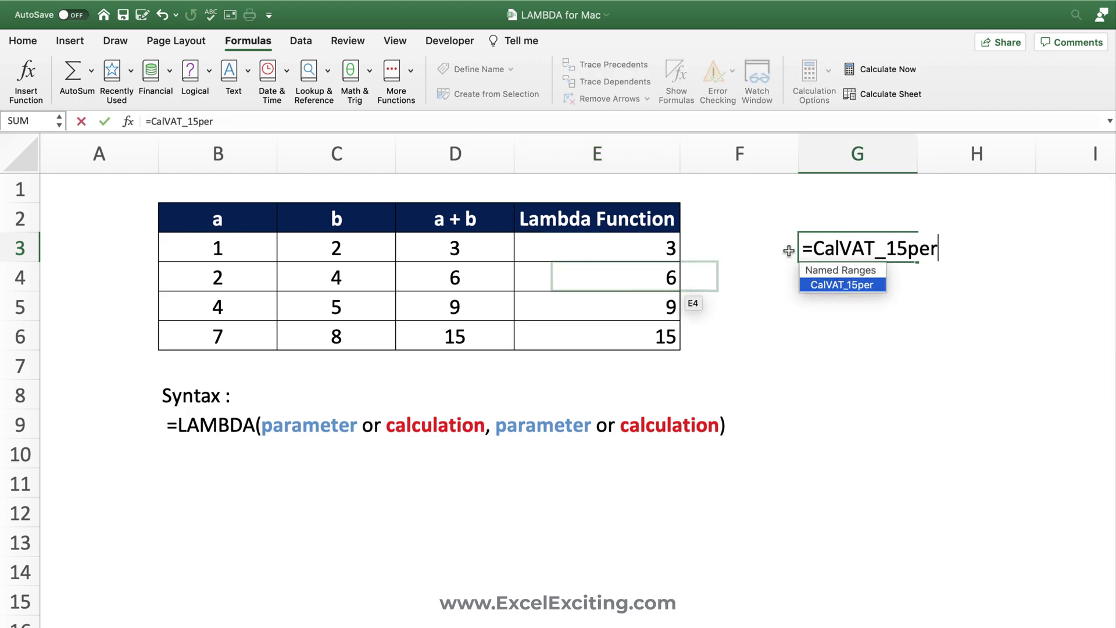
{"action": "left_click", "coordinate": [630, 252]}
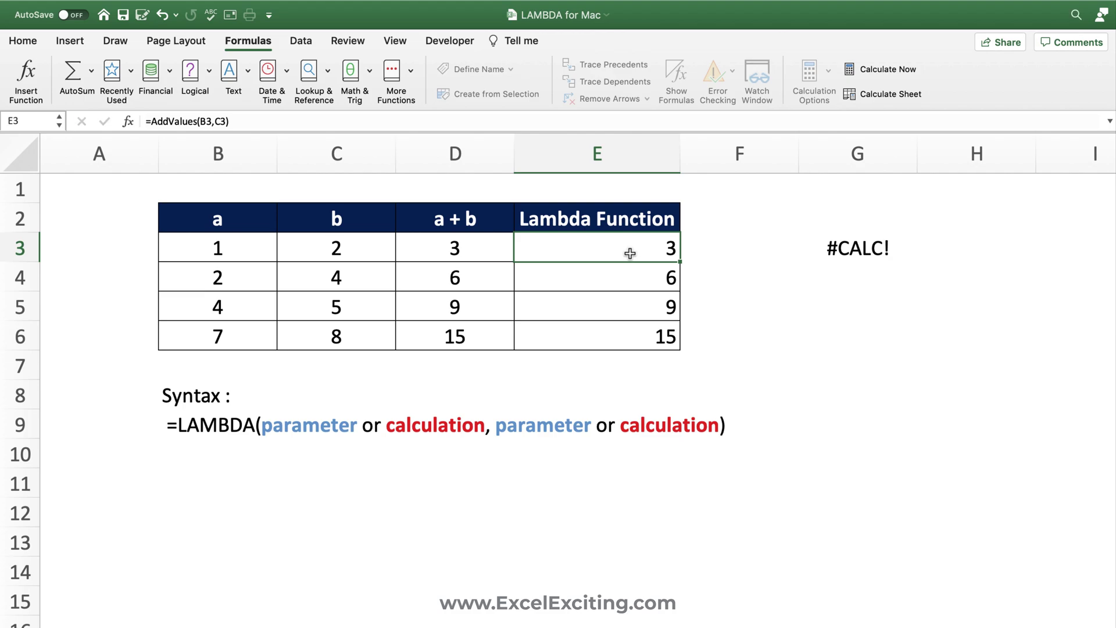
{"action": "double_click", "coordinate": [885, 247]}
{"action": "type", "text": "("}
{"action": "left_click", "coordinate": [627, 242]}
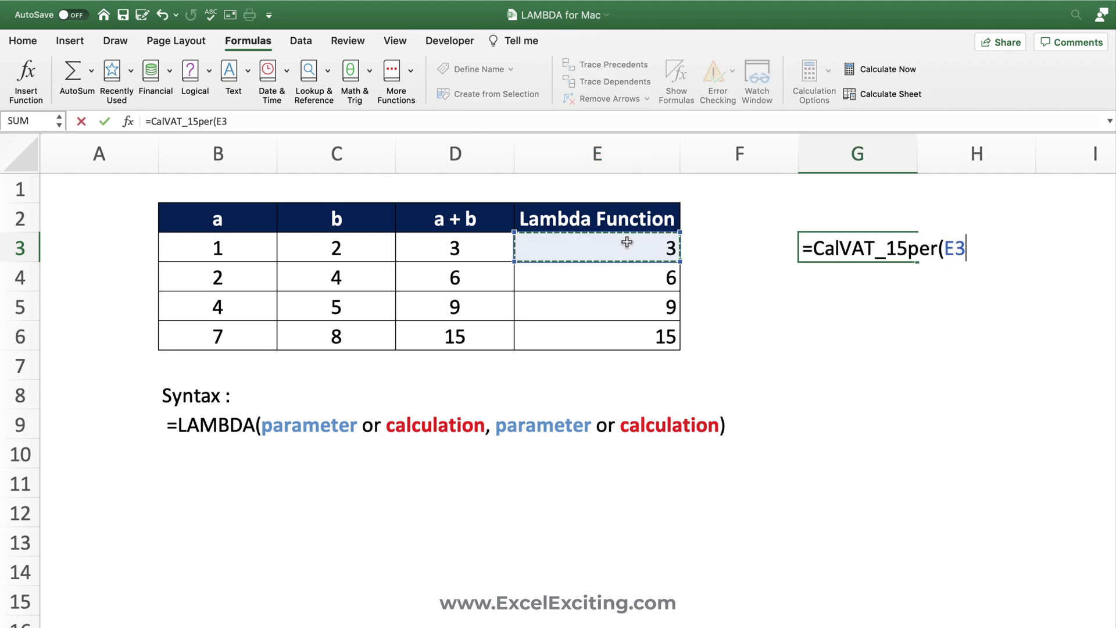
{"action": "type", "text": ","}
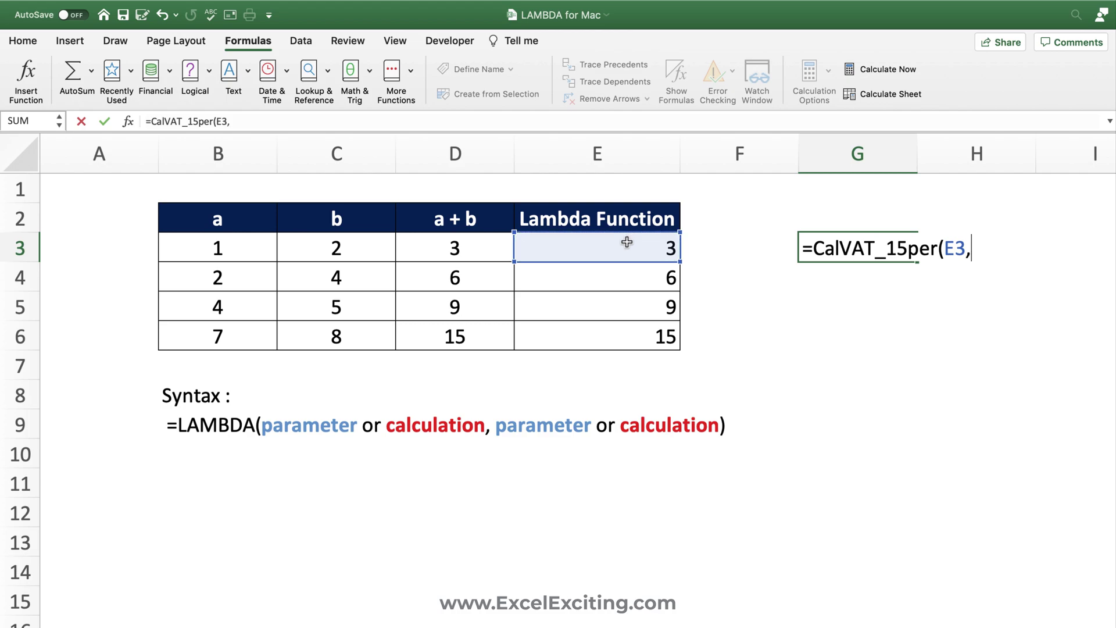
{"action": "left_click", "coordinate": [454, 245]}
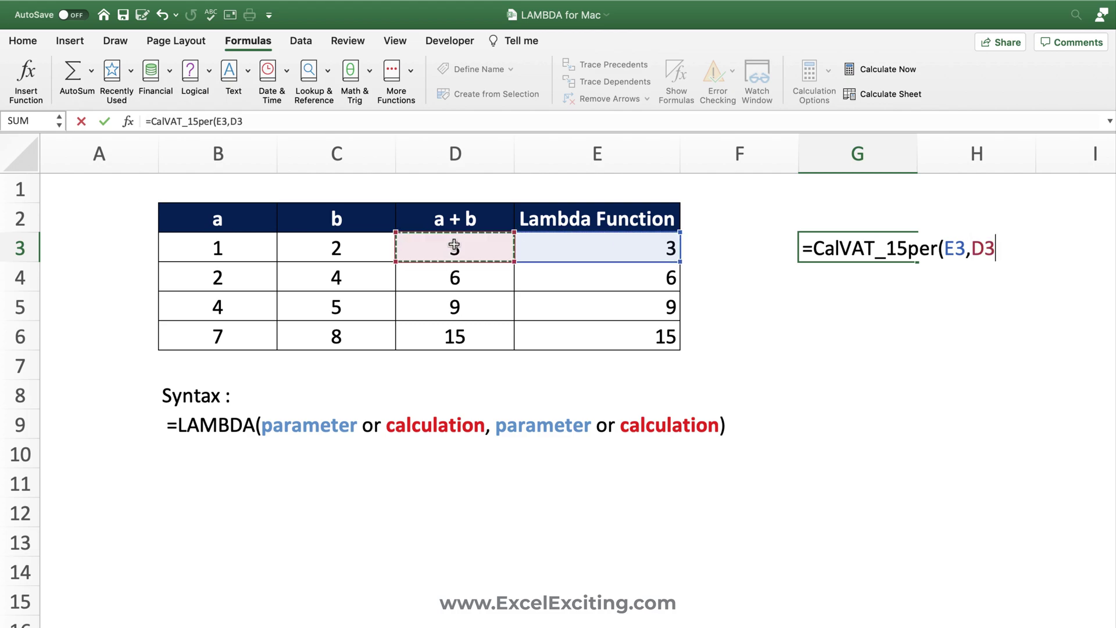
{"action": "type", "text": ")"}
{"action": "key", "text": "Return"}
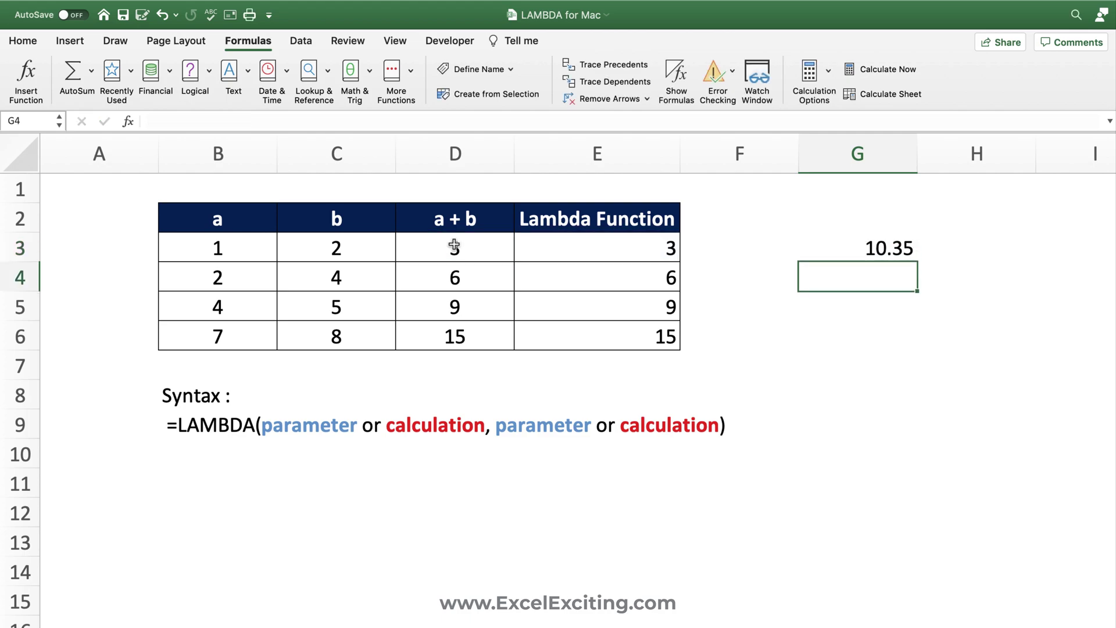
Fill the G3 formula down to G6 and clear the test range G3:G6.
{"action": "left_click", "coordinate": [872, 235]}
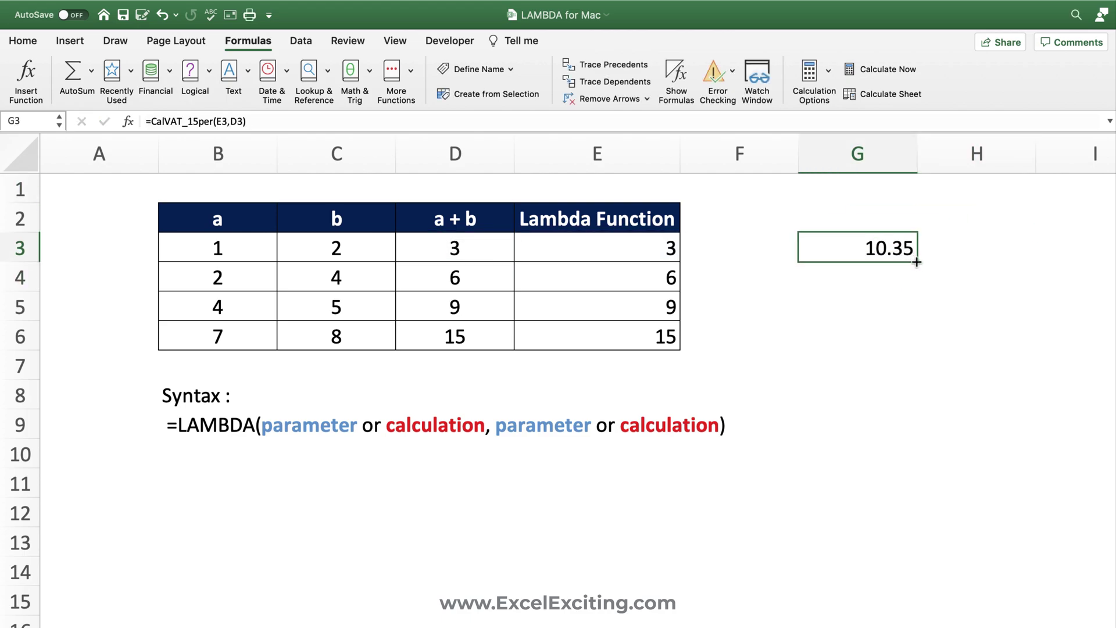
{"action": "left_click_drag", "start_coordinate": [917, 261], "coordinate": [900, 339]}
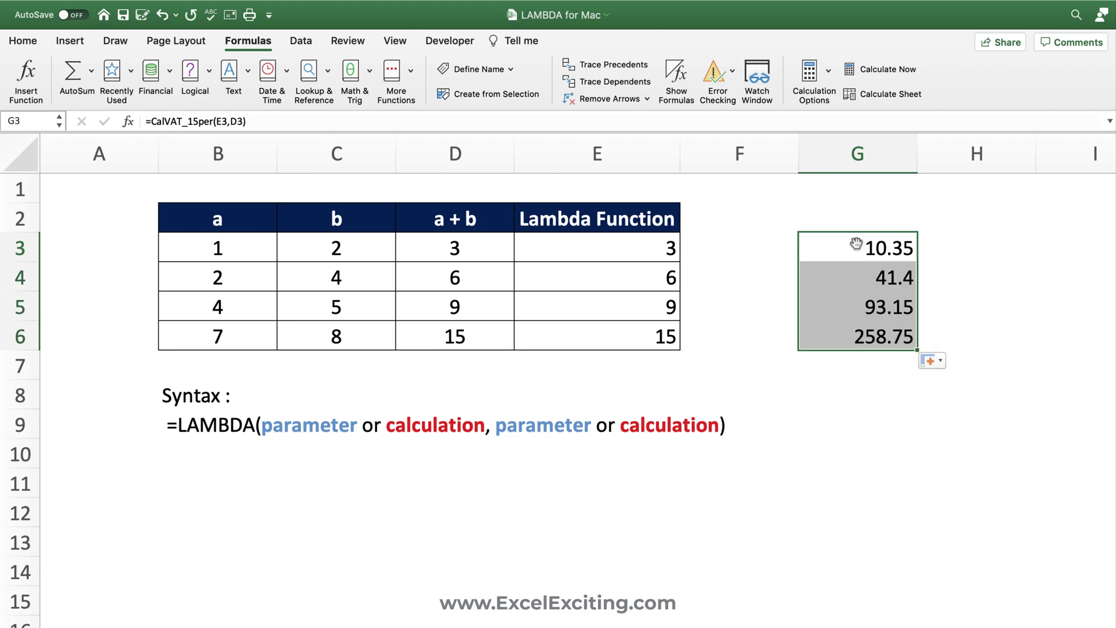
{"action": "key", "text": "Delete"}
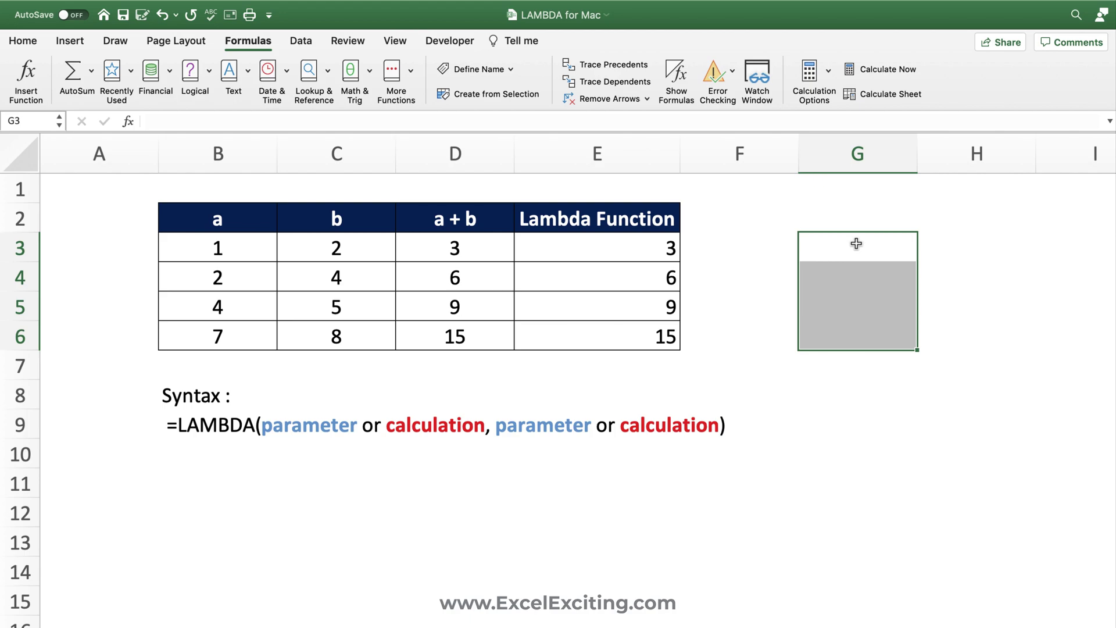
Review the formulas in D3 and E3 of the a + b table without editing them.
{"action": "left_click", "coordinate": [211, 228]}
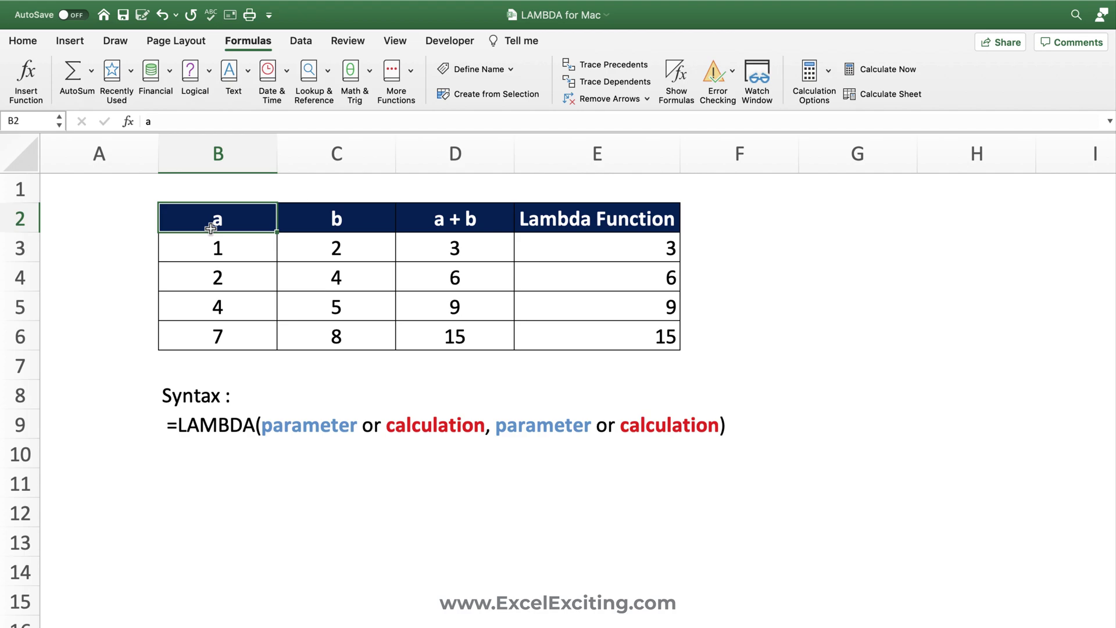
{"action": "left_click", "coordinate": [404, 241]}
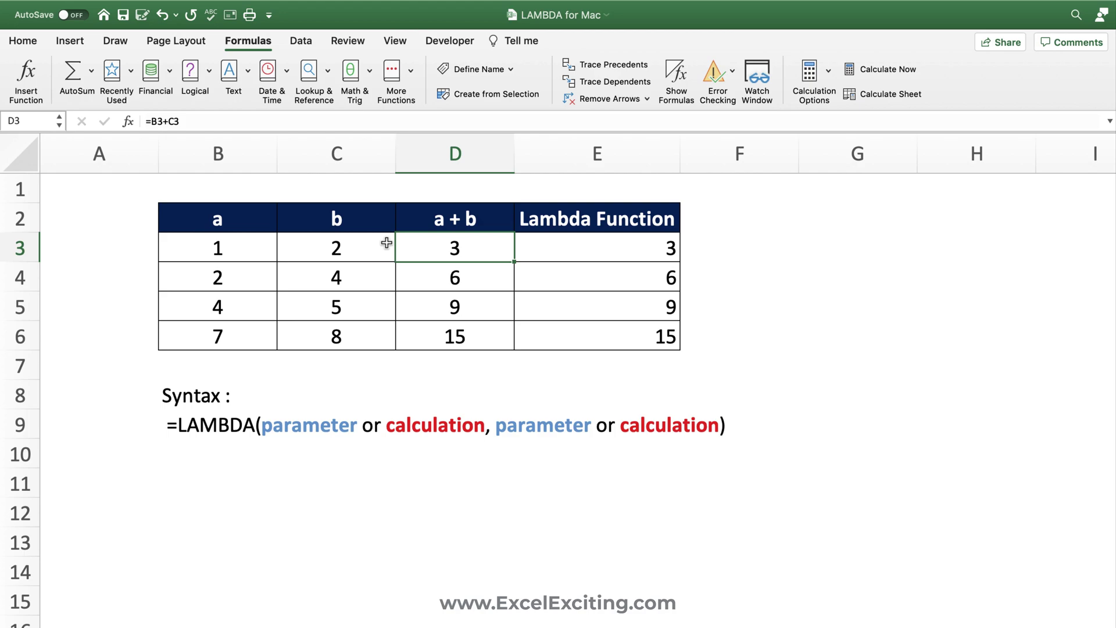
{"action": "left_click", "coordinate": [590, 244]}
{"action": "double_click", "coordinate": [591, 244]}
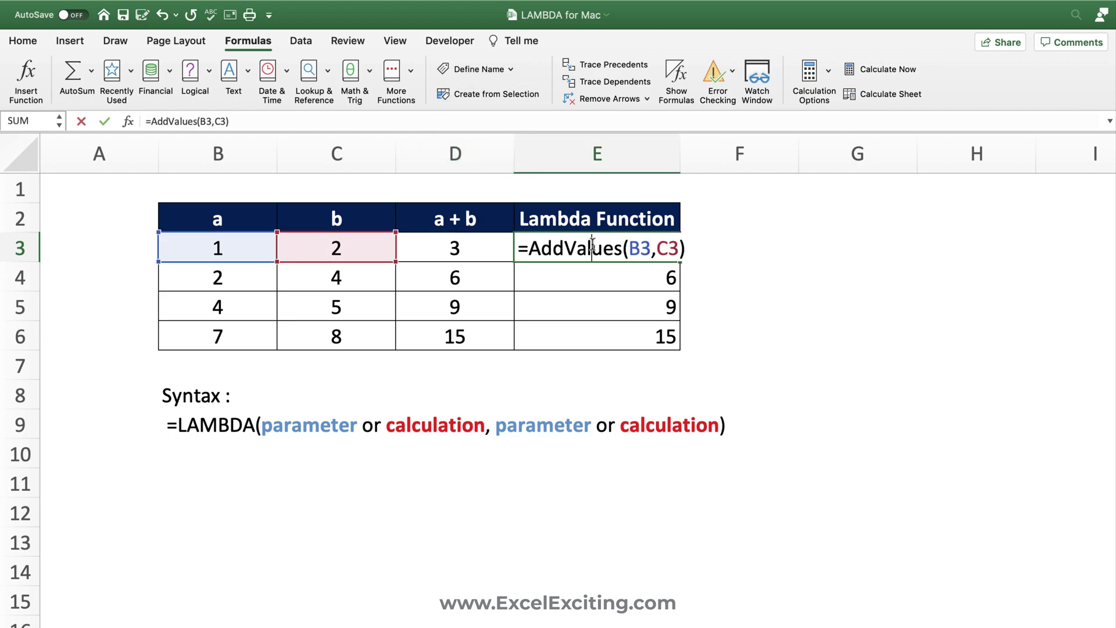
{"action": "left_click_drag", "start_coordinate": [714, 242], "coordinate": [516, 242]}
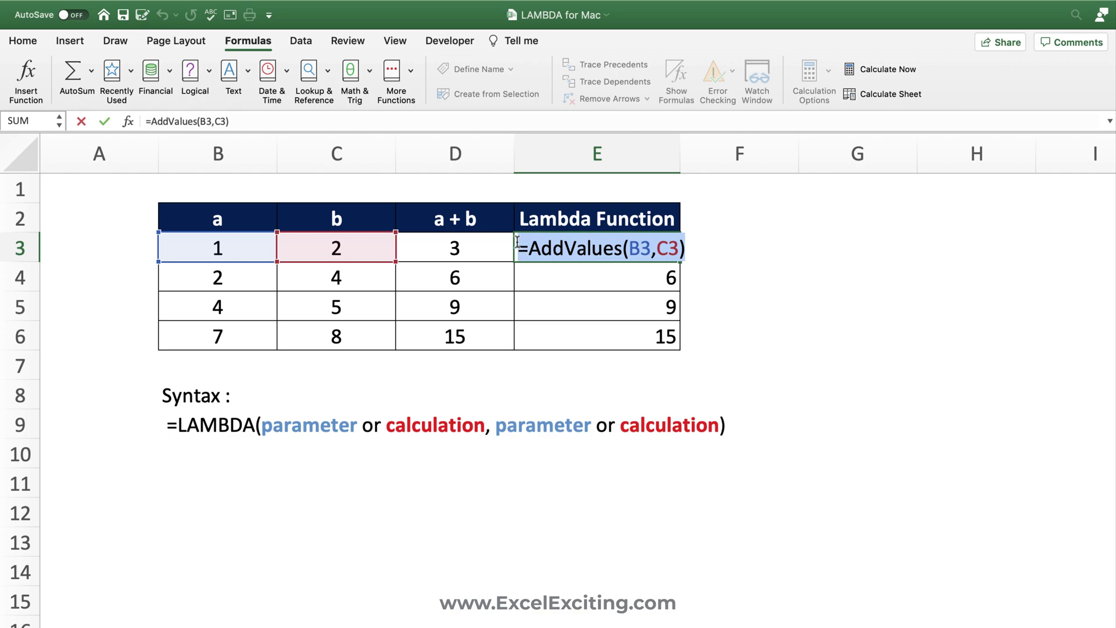
{"action": "key", "text": "Escape"}
Review the LAMBDA formula stored under the defined name CalVAT_15per without changing it.
{"action": "left_click", "coordinate": [484, 69]}
{"action": "left_click", "coordinate": [445, 198]}
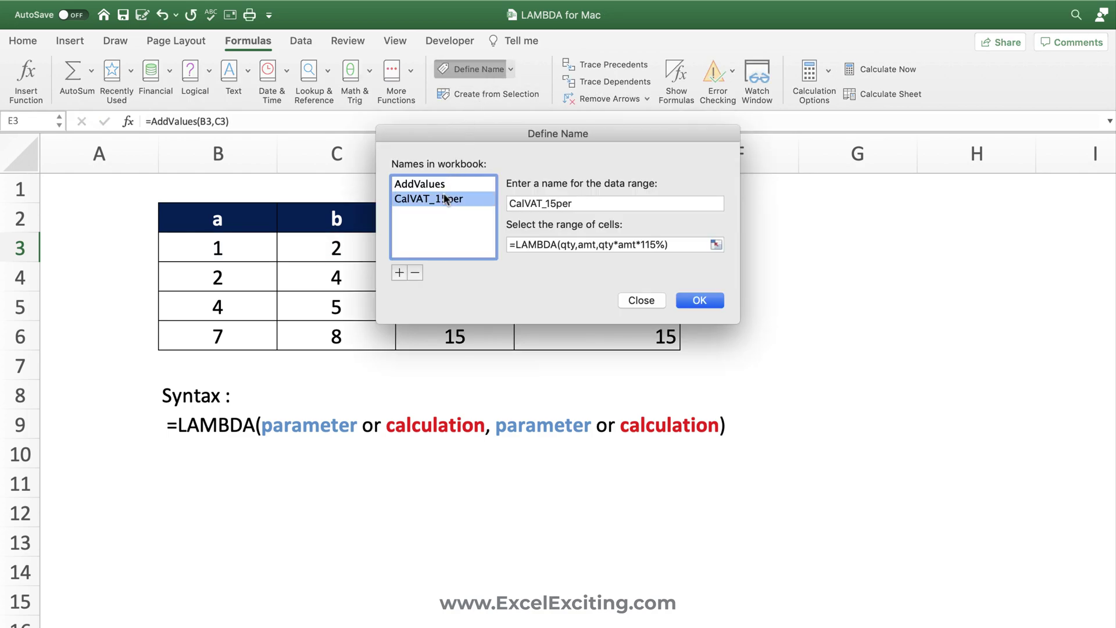
{"action": "left_click_drag", "start_coordinate": [689, 244], "coordinate": [511, 244]}
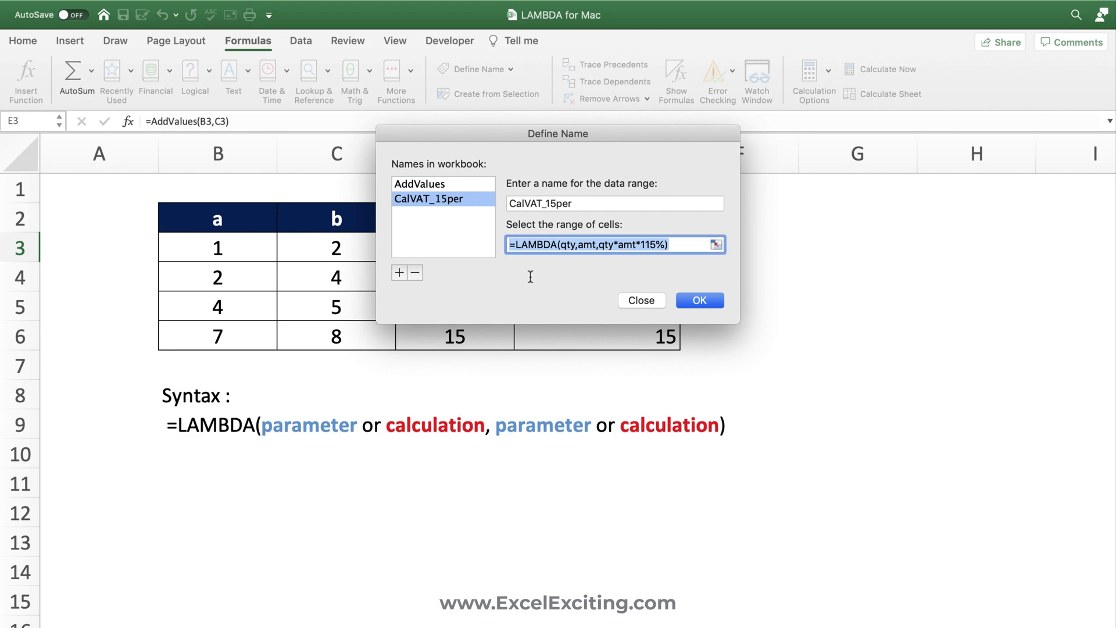
{"action": "left_click_drag", "start_coordinate": [652, 138], "coordinate": [415, 175]}
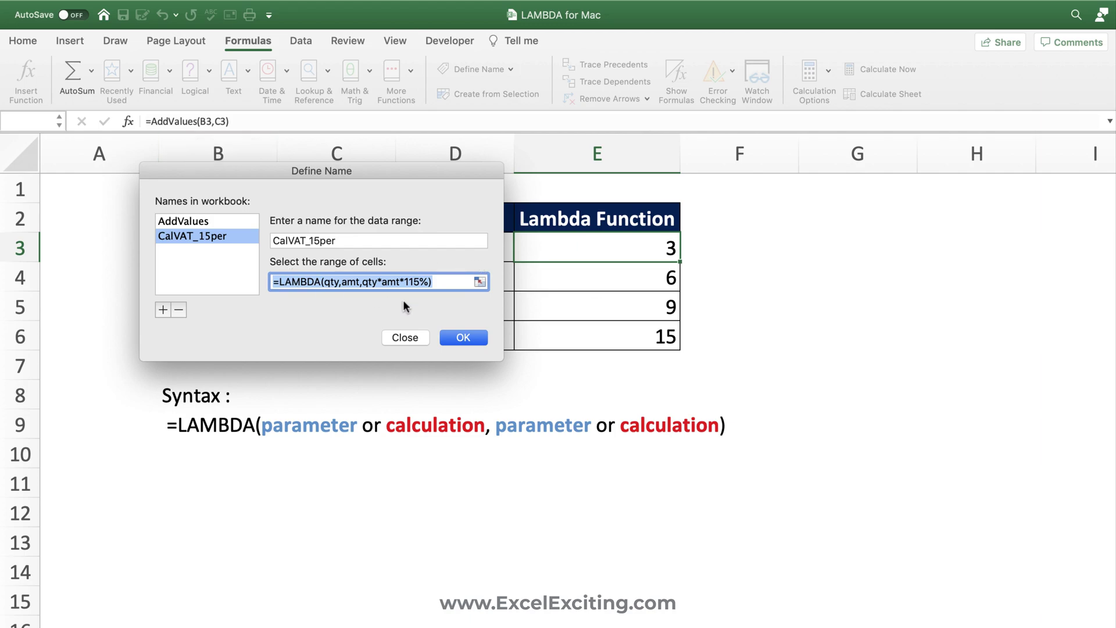
{"action": "left_click", "coordinate": [455, 339]}
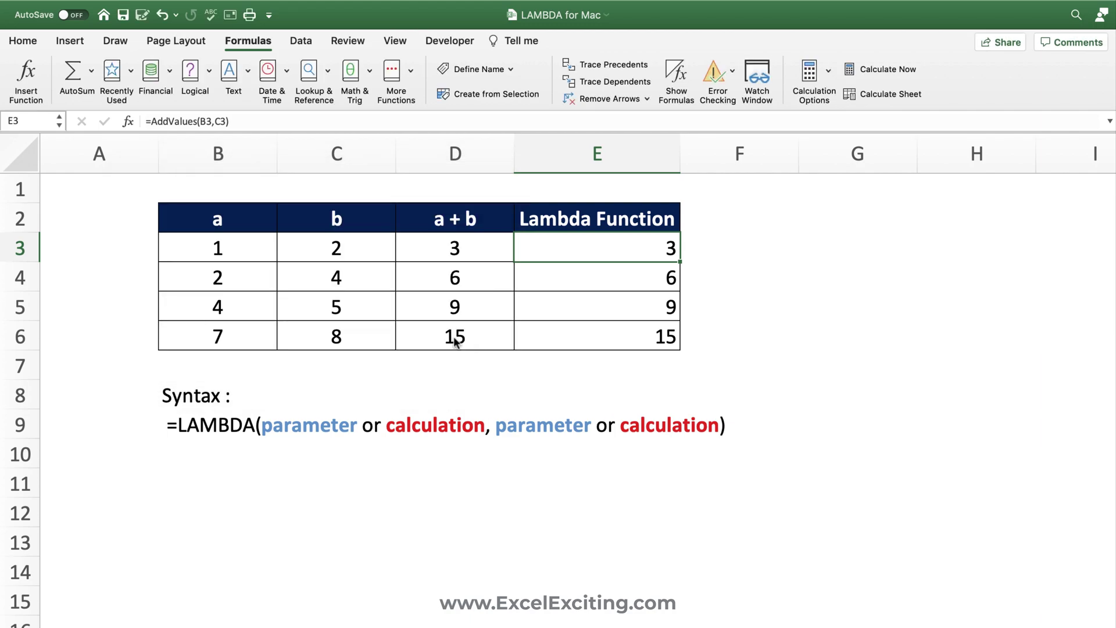